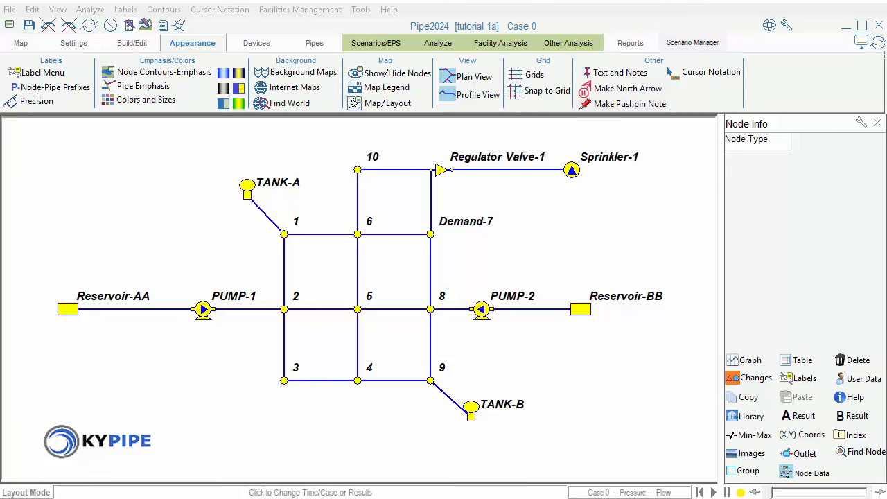
# Step: Examine the properties of the pipe beside Reservoir-BB, junctions 8 and 6, PUMP-2, Regulator Valve-1, Reservoir-BB and Sprinkler-1
pyautogui.click(545, 314)
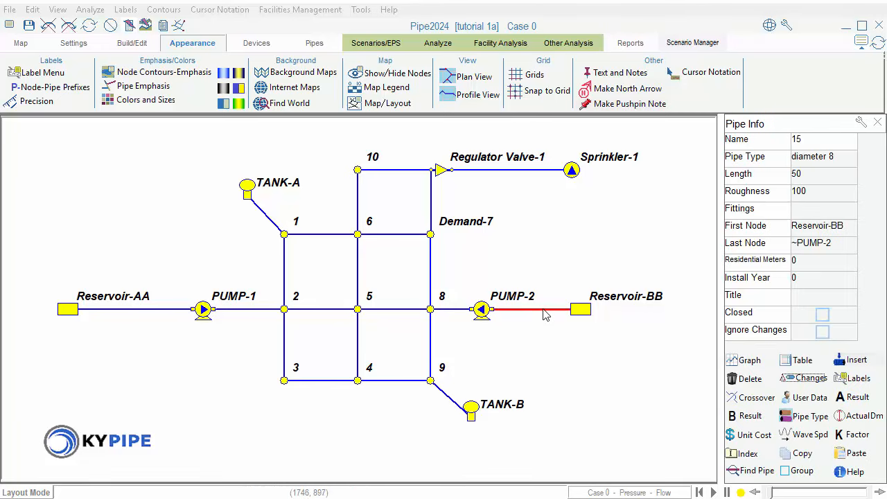
pyautogui.click(431, 311)
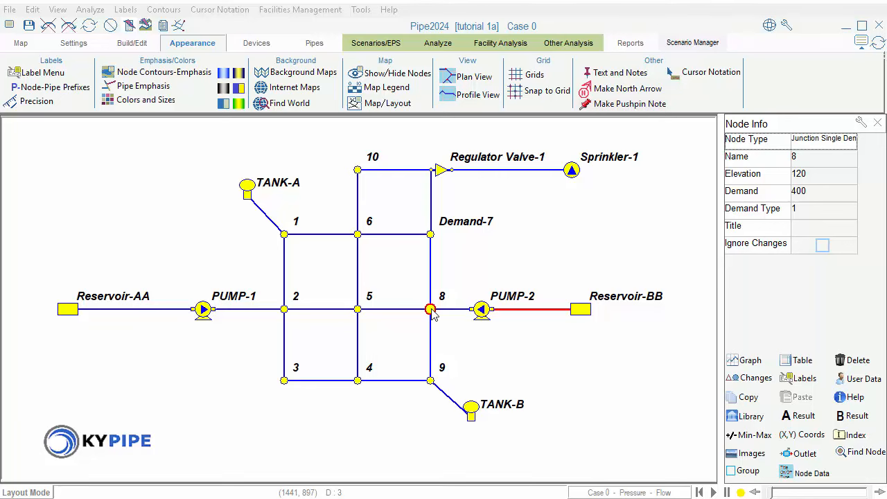
pyautogui.click(482, 310)
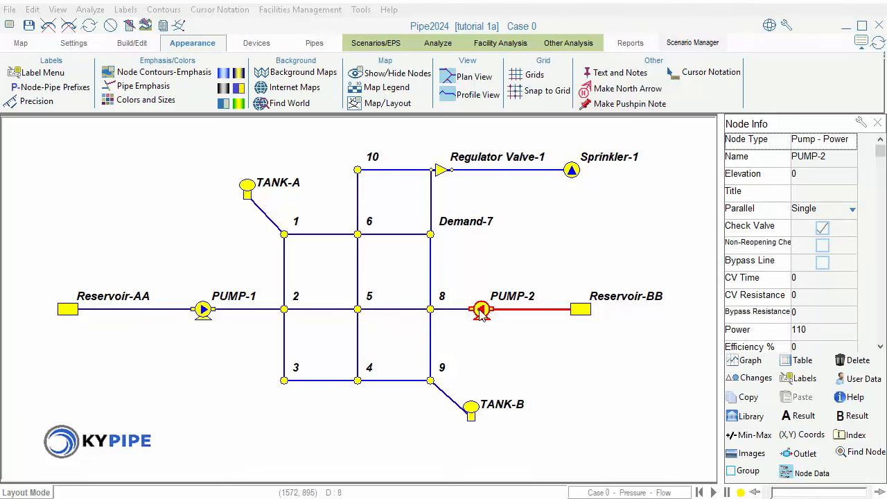
pyautogui.click(441, 170)
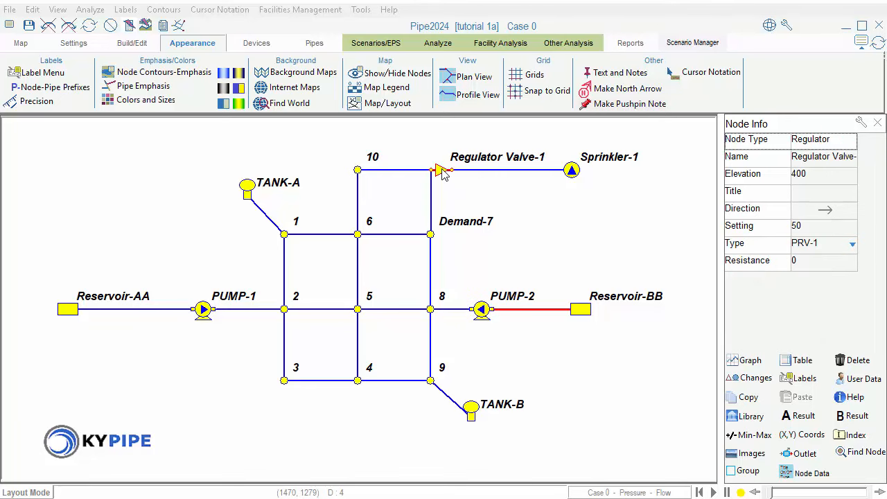
pyautogui.click(358, 236)
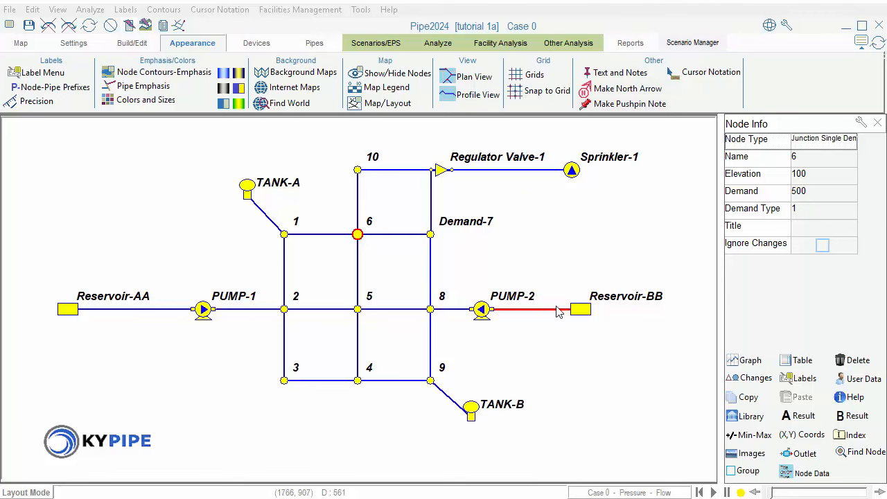
pyautogui.click(579, 311)
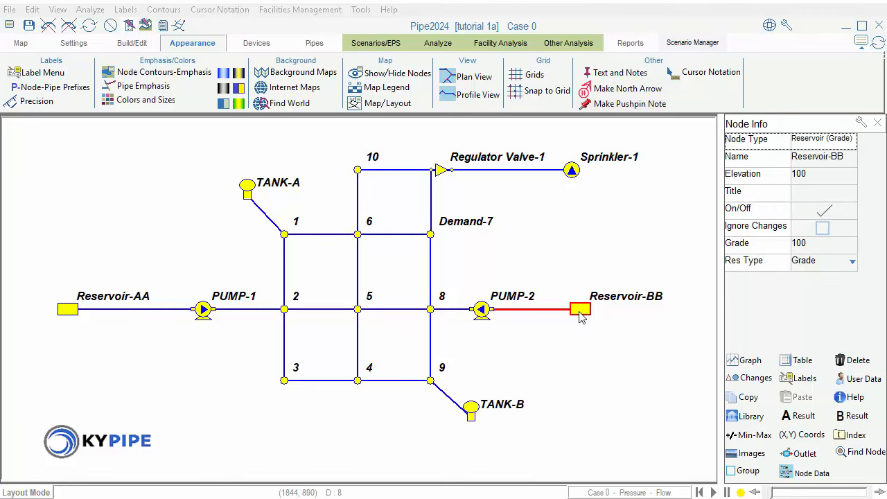
pyautogui.click(571, 171)
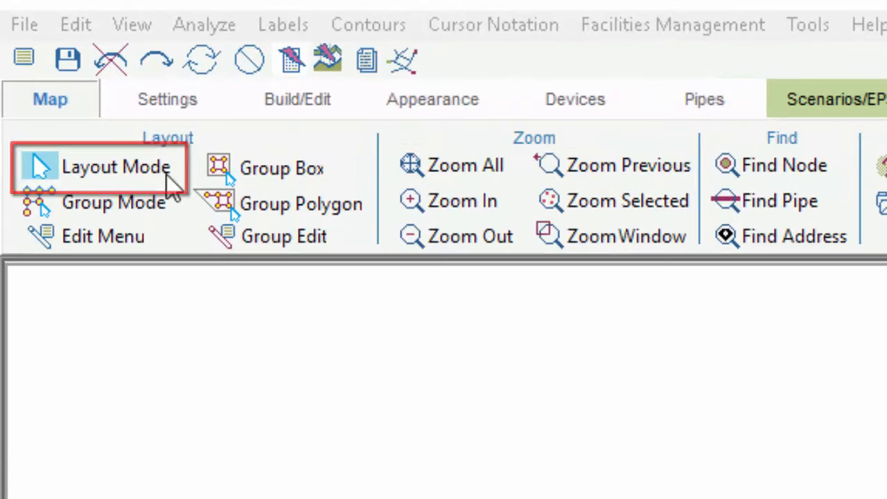
# Step: Activate Layout Mode, turn on the major and minor grids, and return to the map
pyautogui.click(110, 167)
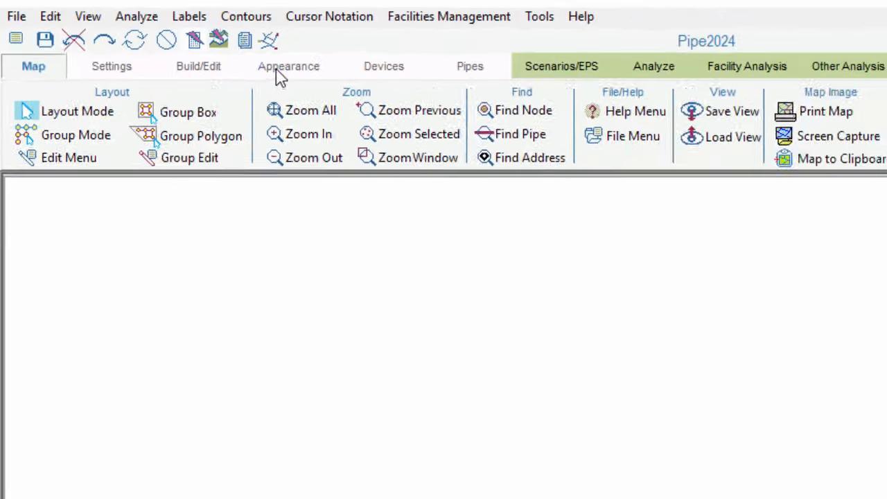
pyautogui.click(278, 73)
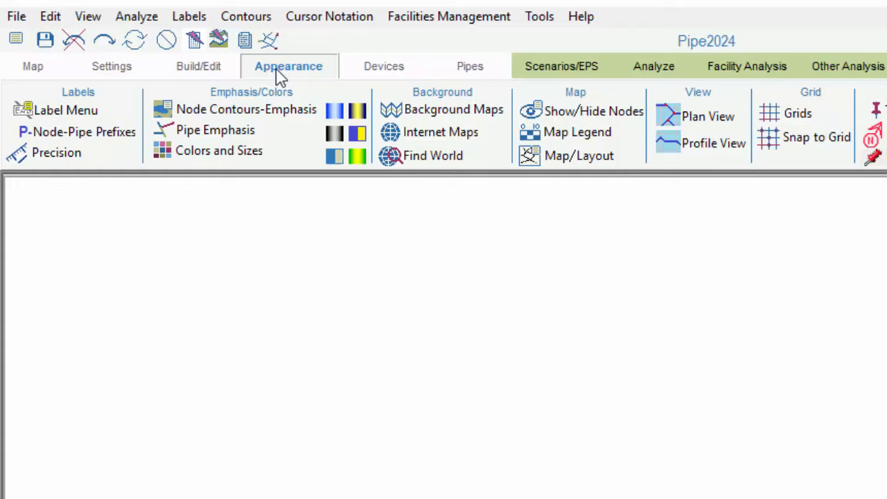
pyautogui.click(771, 117)
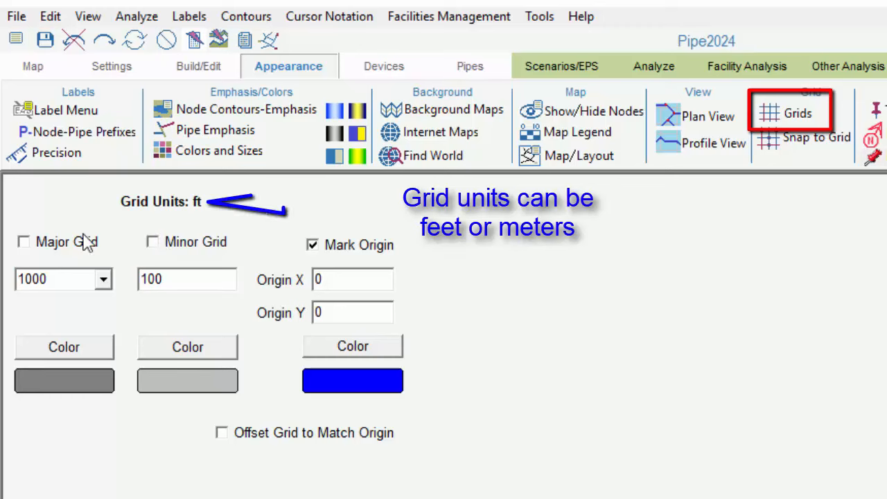
pyautogui.click(24, 242)
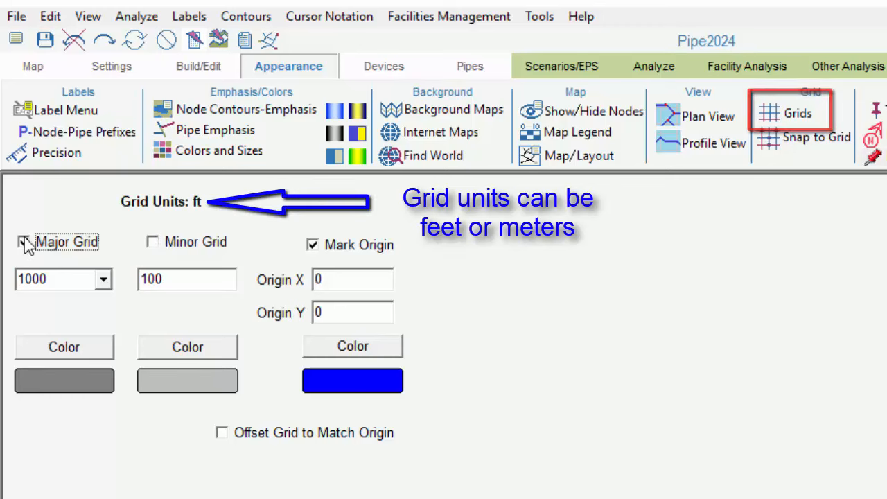
pyautogui.click(153, 247)
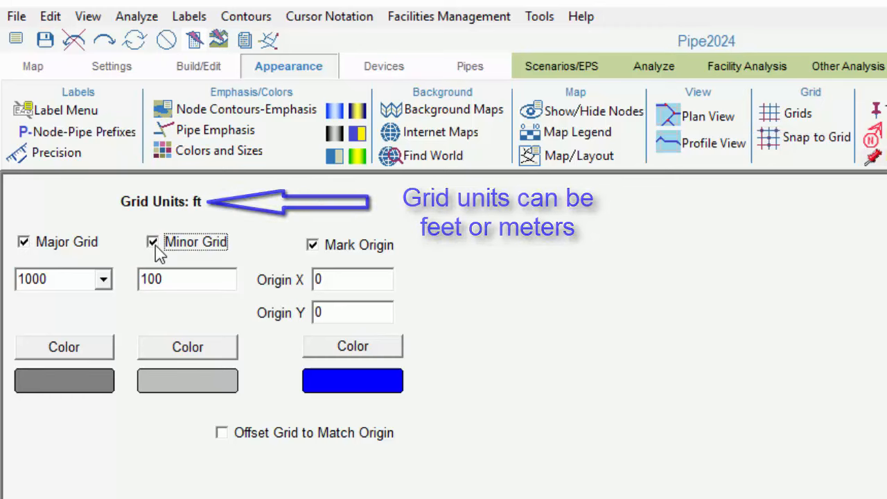
pyautogui.click(271, 47)
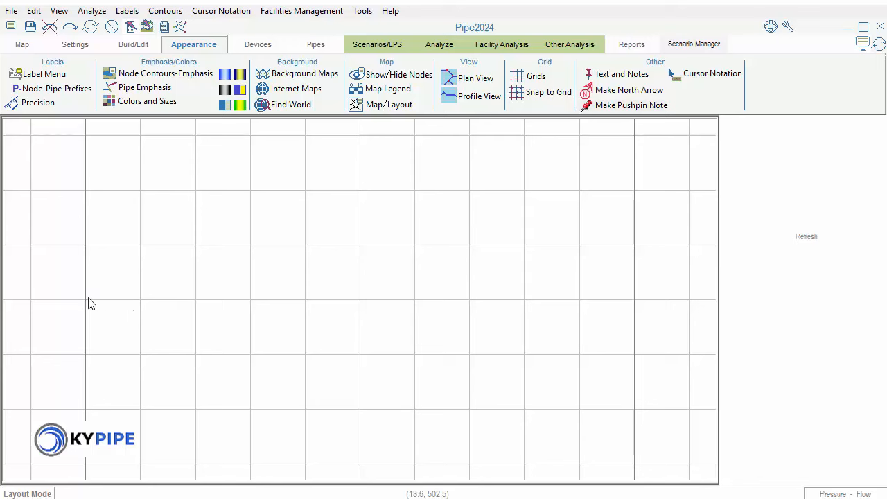
# Step: Draw a horizontal pipeline at Y 500 from X 0 to 1000, with a junction at X 200 and intermediate nodes at X 400, 600 and 800
pyautogui.click(85, 300)
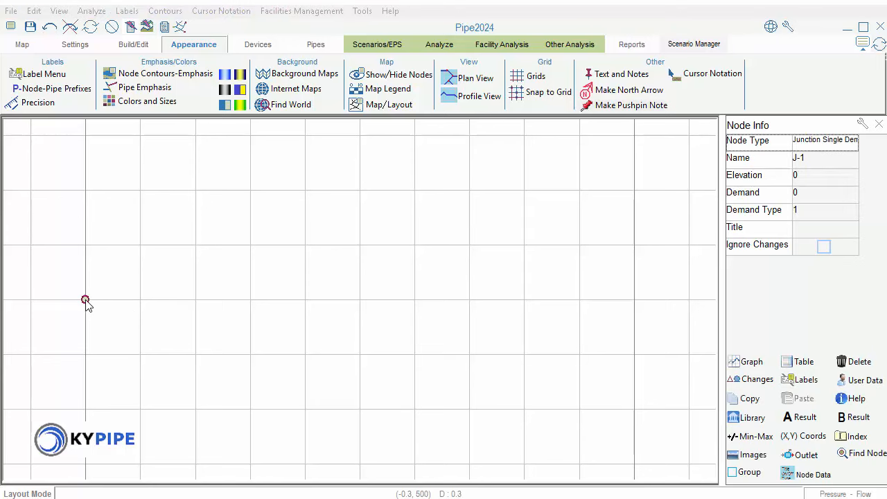
pyautogui.click(195, 299)
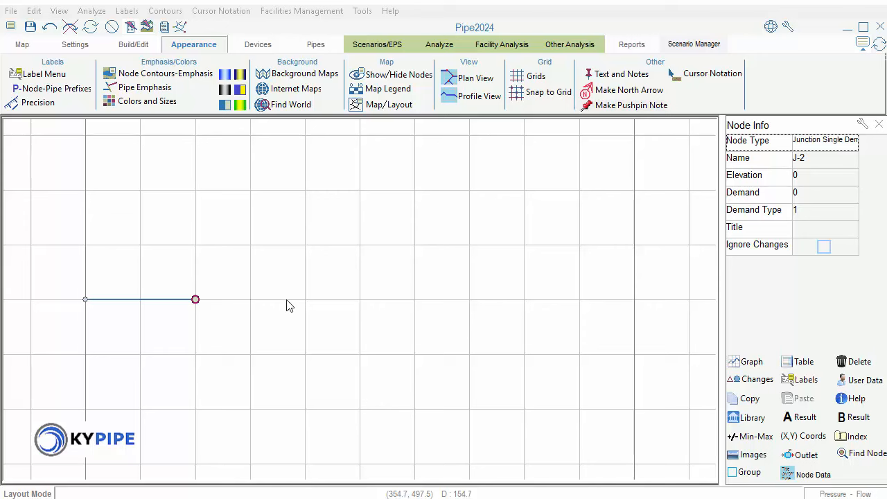
pyautogui.click(304, 300)
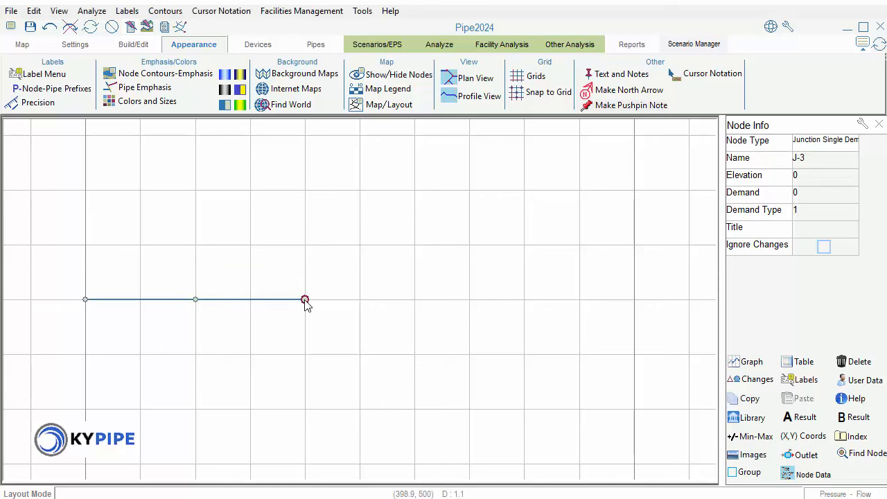
pyautogui.click(414, 301)
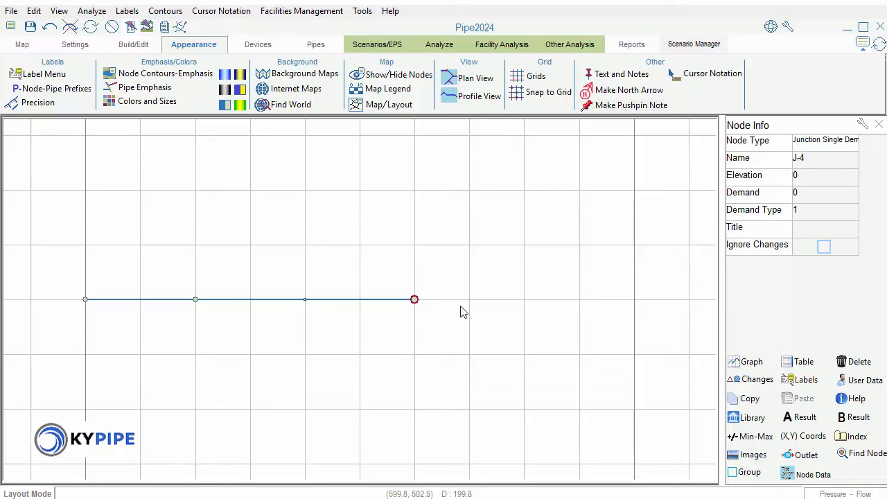
pyautogui.click(527, 303)
pyautogui.click(635, 303)
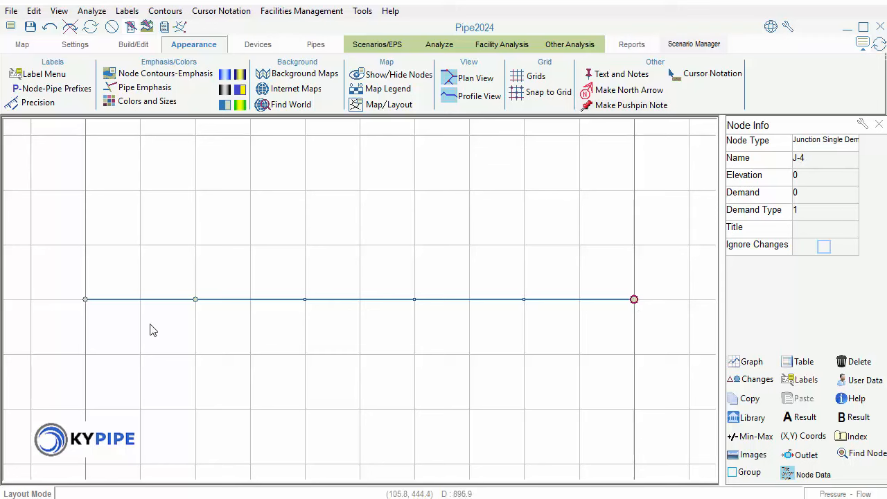
# Step: Draw a 200 ft vertical branch pipe from the junction at X 200 up to a new junction at Y 700
pyautogui.click(196, 303)
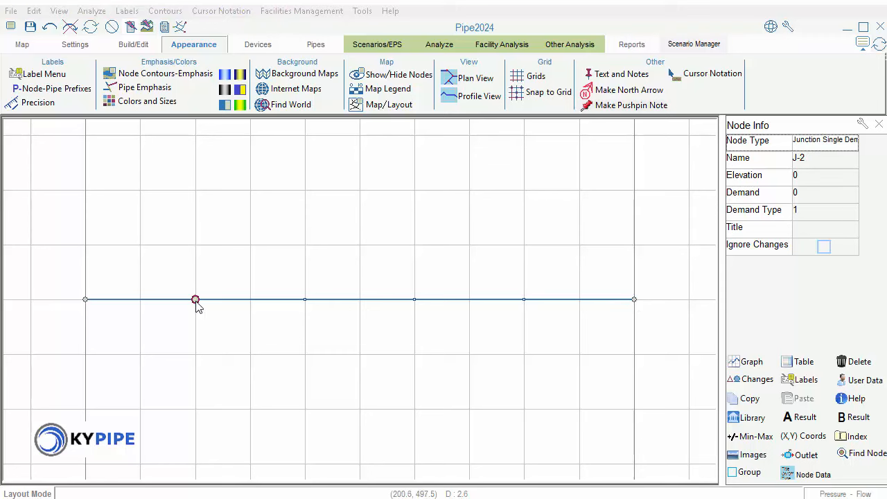
pyautogui.rightClick(195, 195)
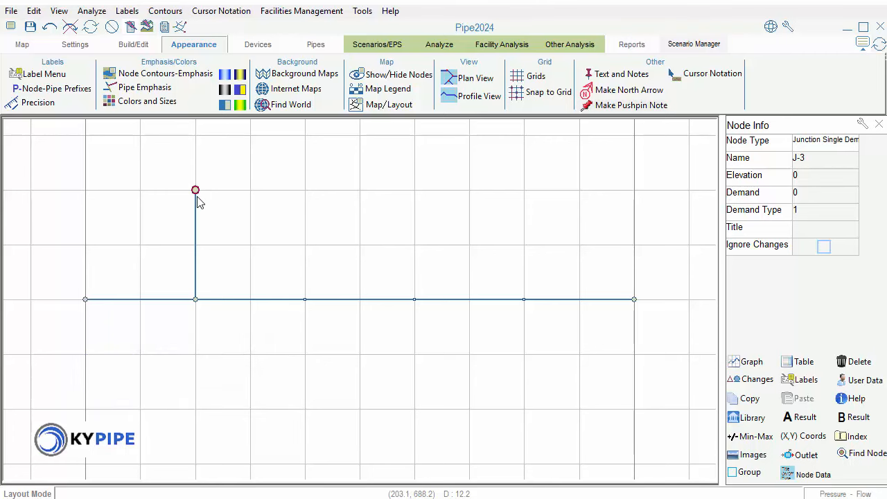
# Step: Inspect the data of the long horizontal pipe and its junction at X 200, and clear the selection
pyautogui.click(339, 302)
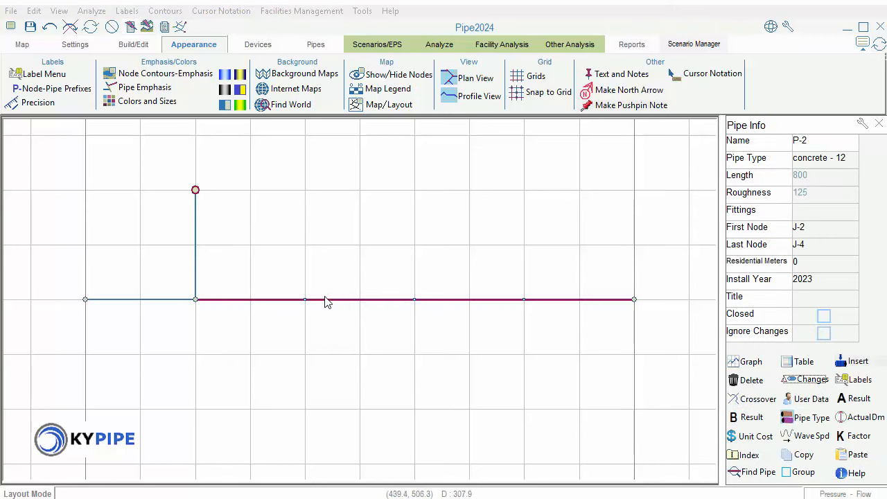
pyautogui.click(196, 301)
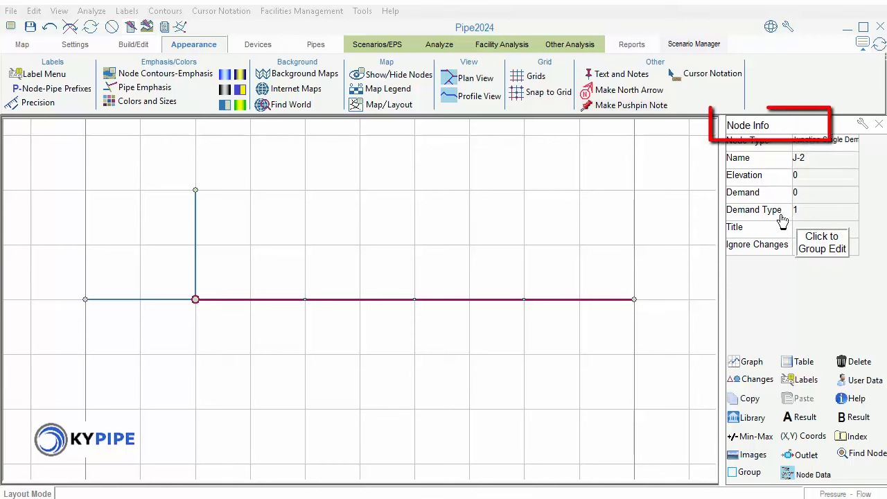
pyautogui.click(571, 306)
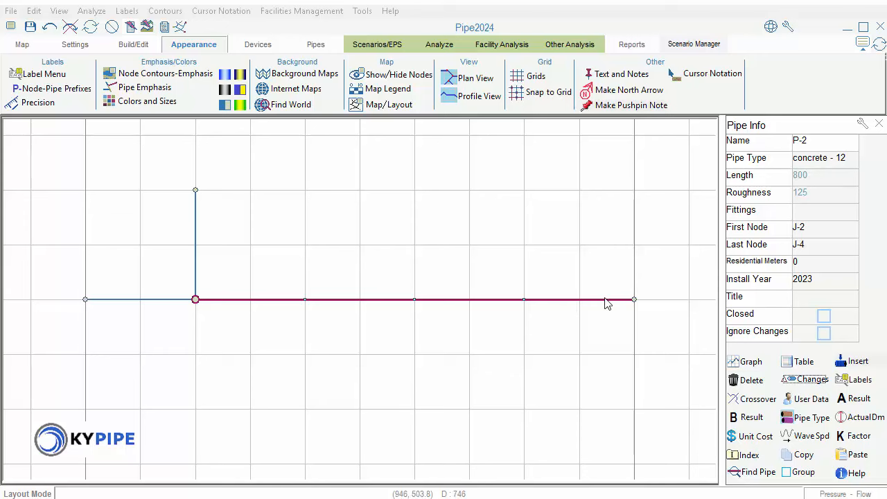
pyautogui.click(113, 29)
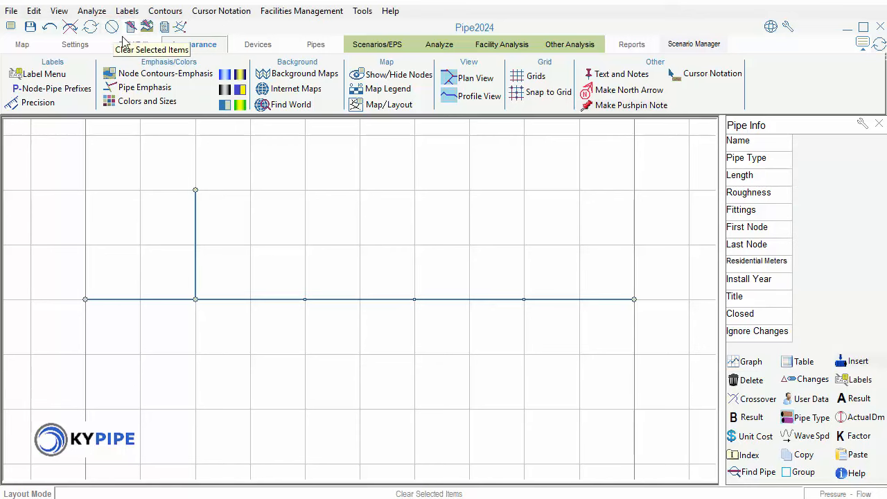
# Step: Insert a pump into the long horizontal pipe at about X 700 and review its Direction setting
pyautogui.click(471, 301)
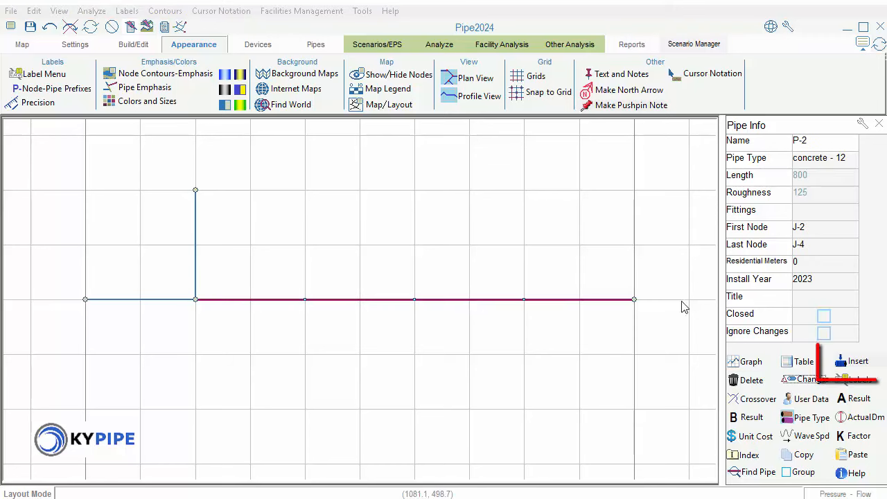
pyautogui.click(840, 363)
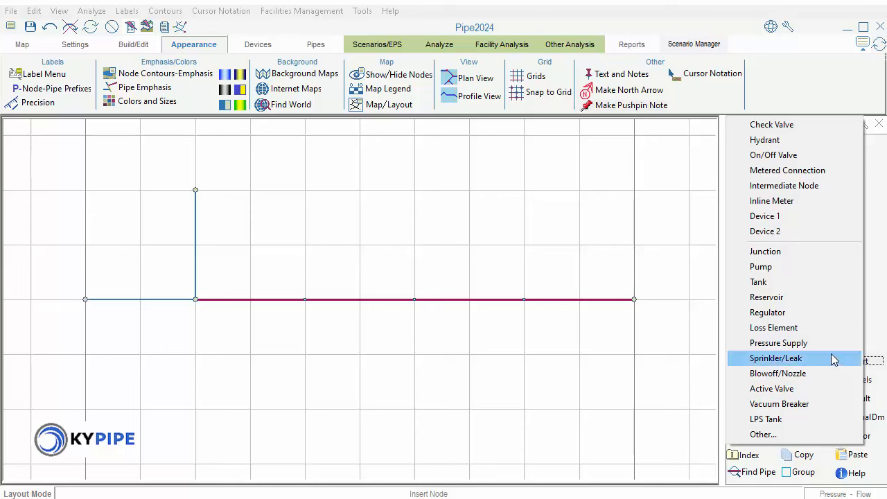
pyautogui.click(790, 275)
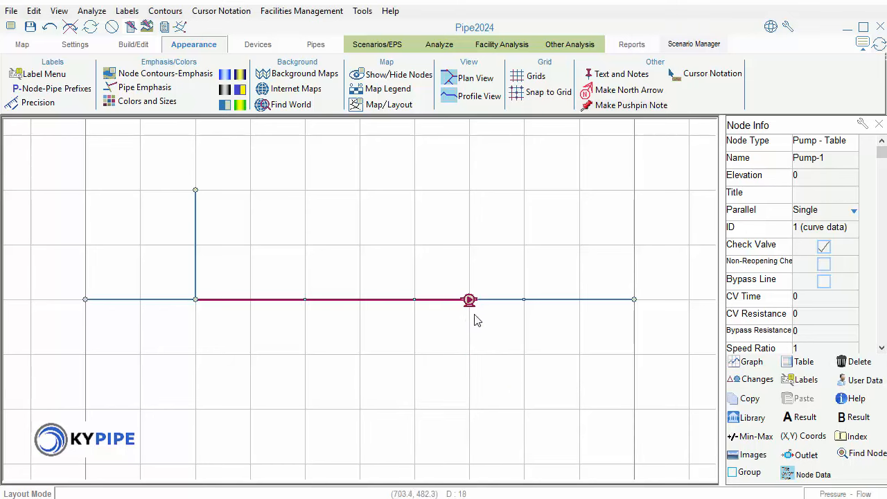
pyautogui.click(881, 348)
pyautogui.click(881, 349)
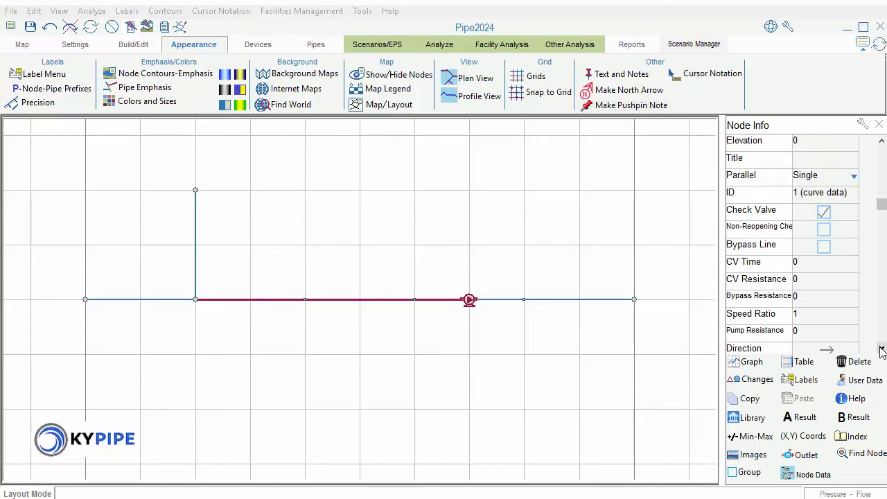
pyautogui.click(881, 349)
pyautogui.click(882, 348)
pyautogui.click(881, 348)
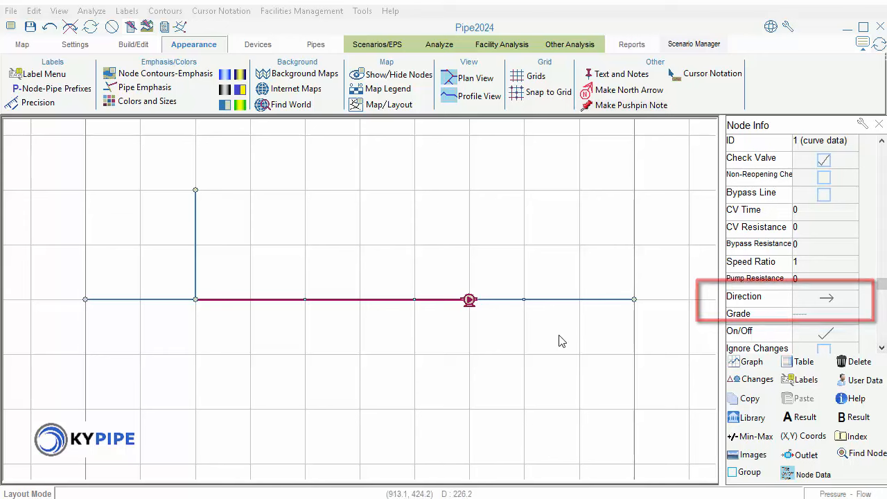
# Step: Change the intermediate node at X 800, just past the pump, into a Regulator
pyautogui.click(524, 301)
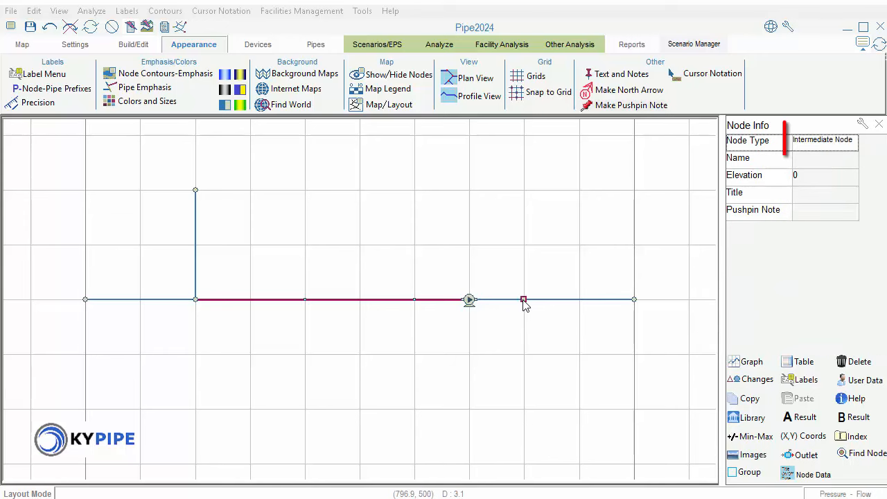
pyautogui.click(825, 148)
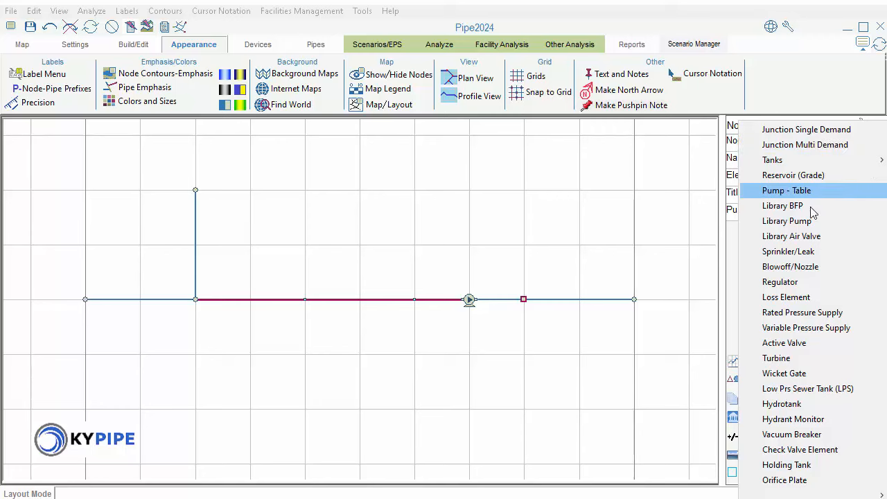
pyautogui.click(808, 283)
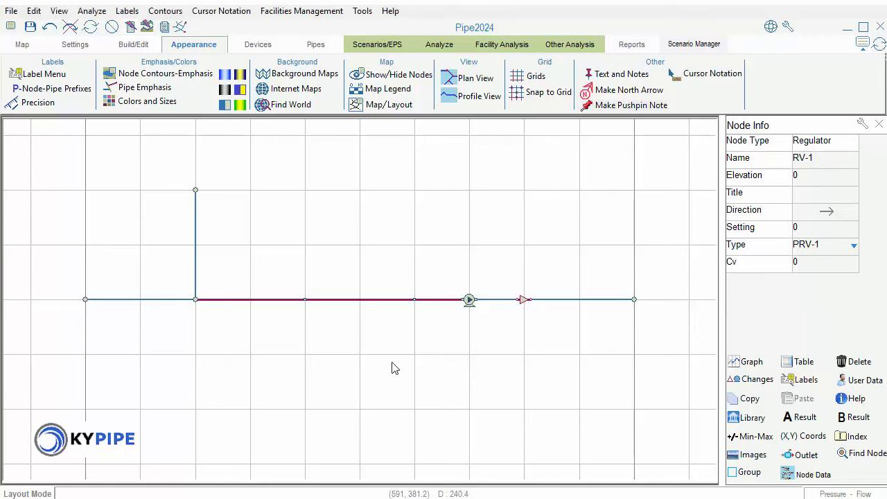
# Step: Move the intermediate node at X 400 straight up to Y 700
pyautogui.click(305, 300)
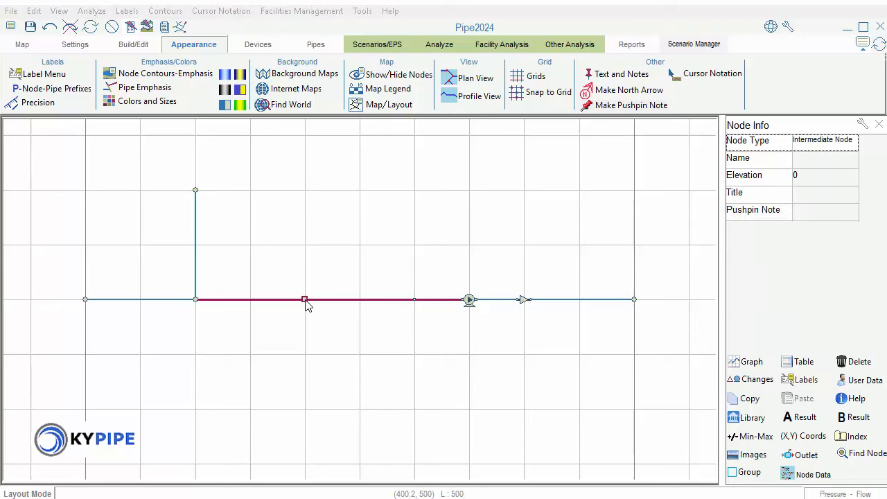
pyautogui.moveTo(305, 302); pyautogui.dragTo(305, 190)
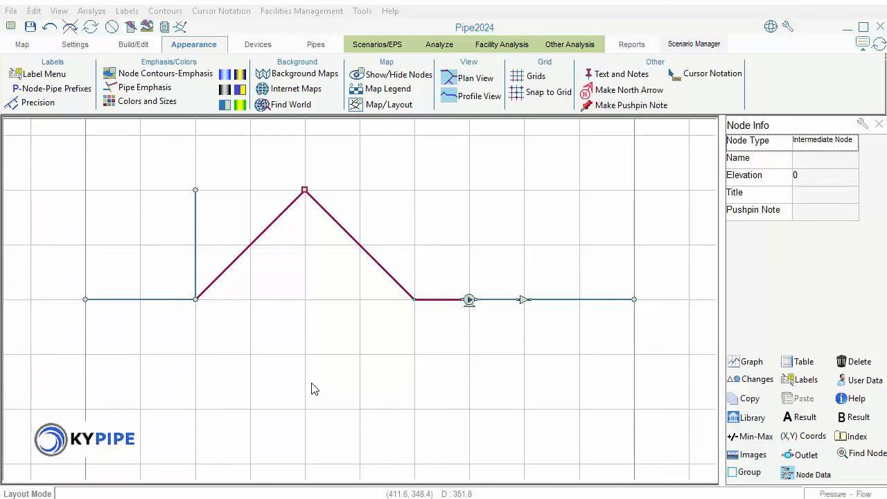
# Step: Delete the vertical pipe at X 200 and the unconnected junction left at its upper end
pyautogui.click(196, 252)
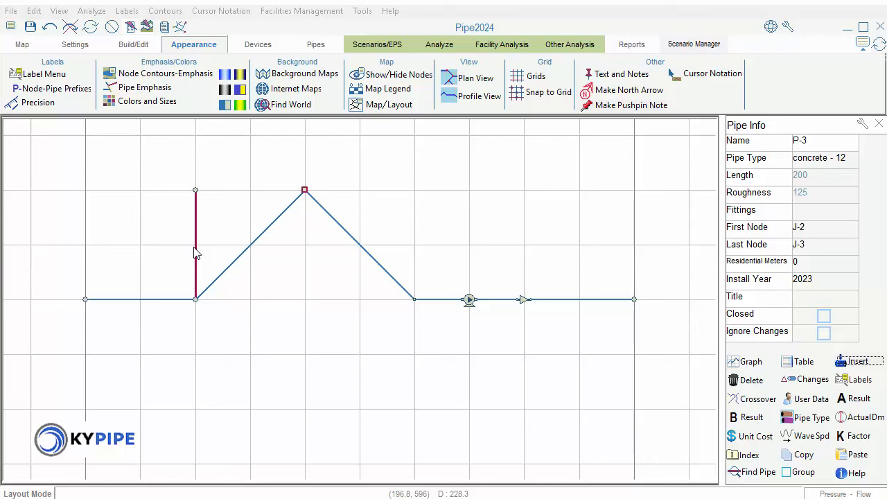
pyautogui.click(738, 387)
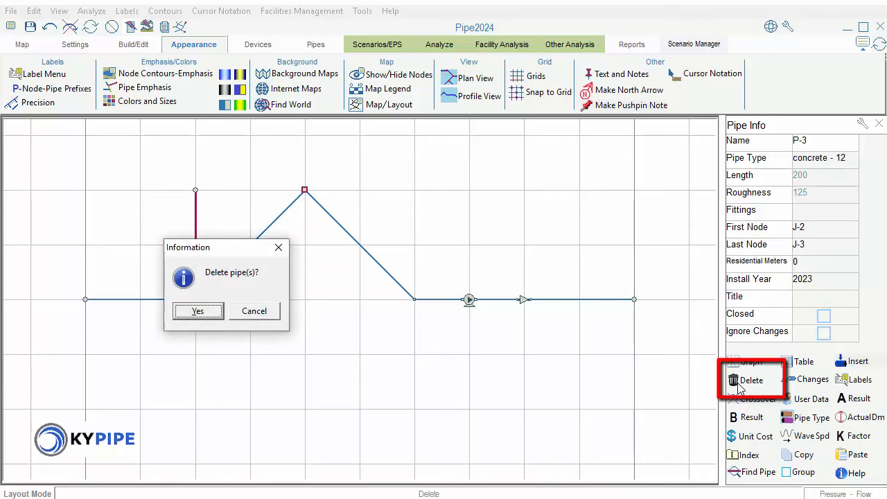
pyautogui.click(198, 312)
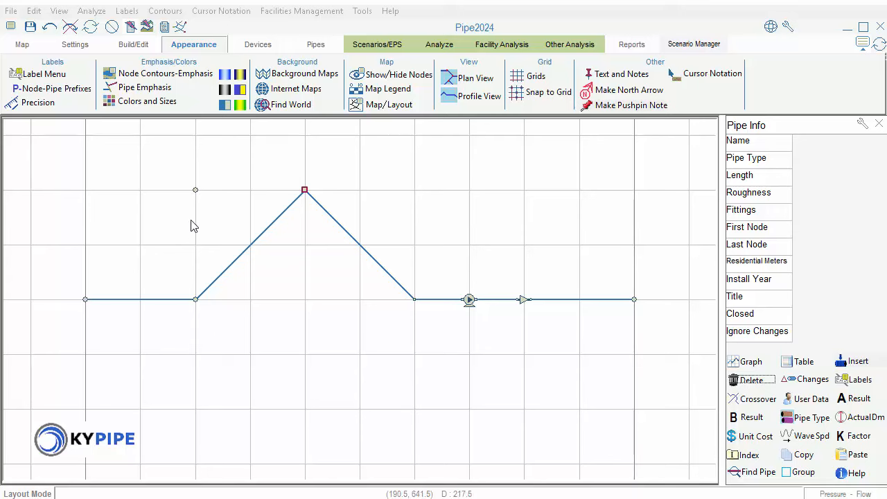
pyautogui.click(195, 195)
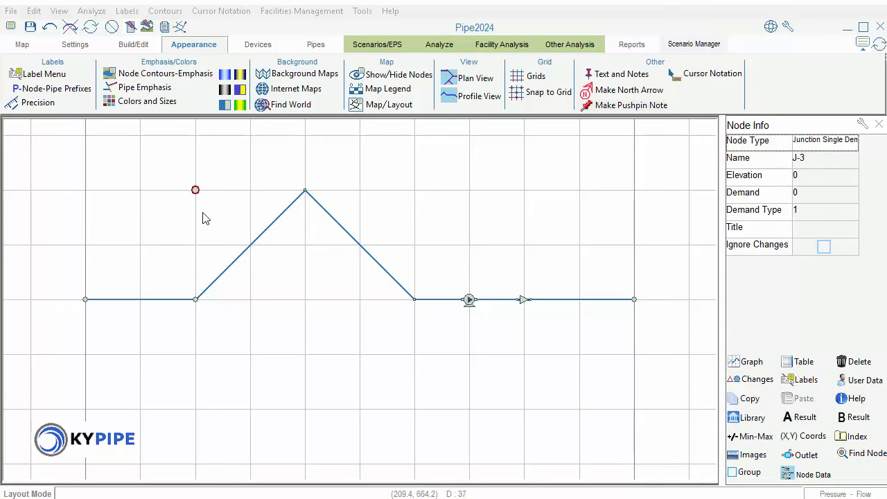
pyautogui.click(846, 365)
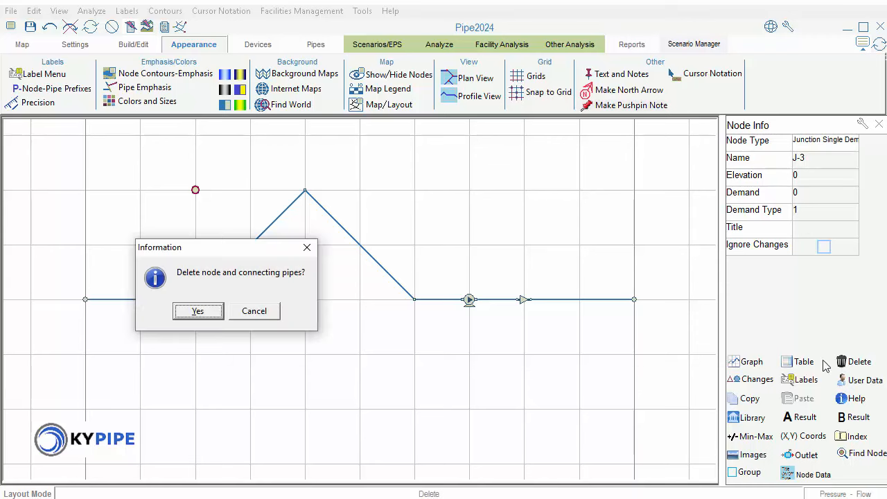
pyautogui.click(198, 311)
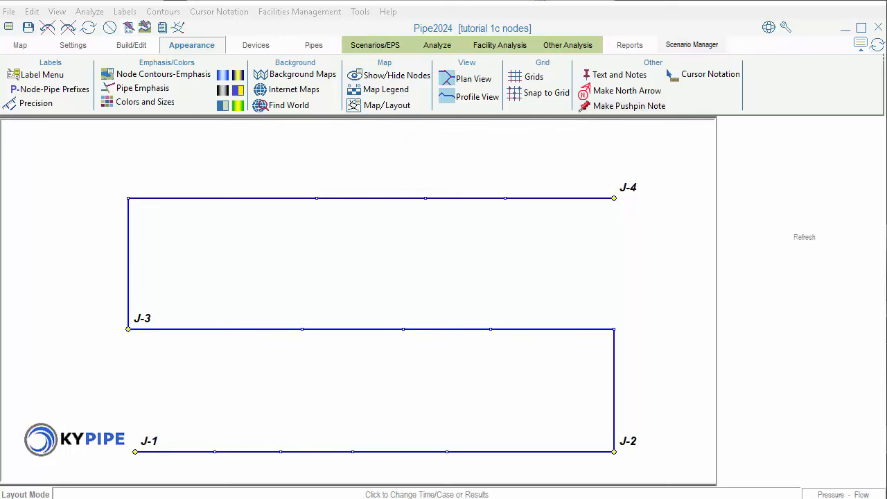
# Step: Examine the pipe between J-2 and J-3 with its end junctions and one intermediate node, and compare its data with the other two pipes
pyautogui.click(475, 330)
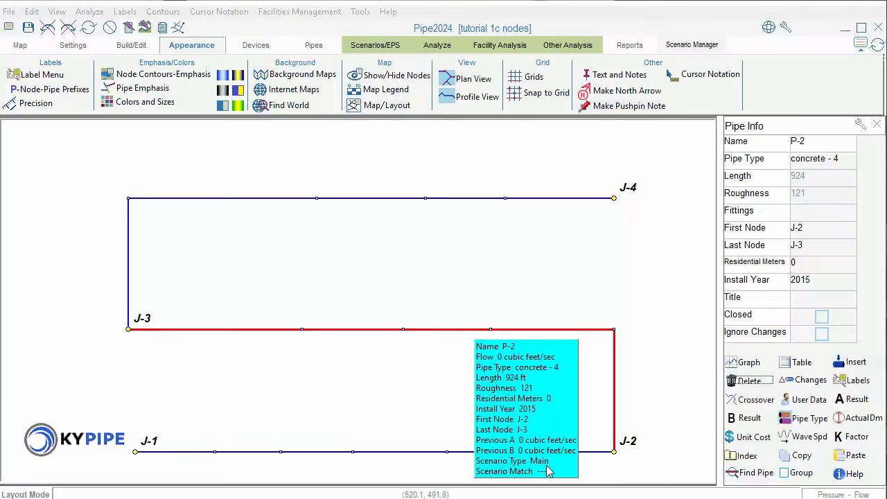
pyautogui.click(614, 453)
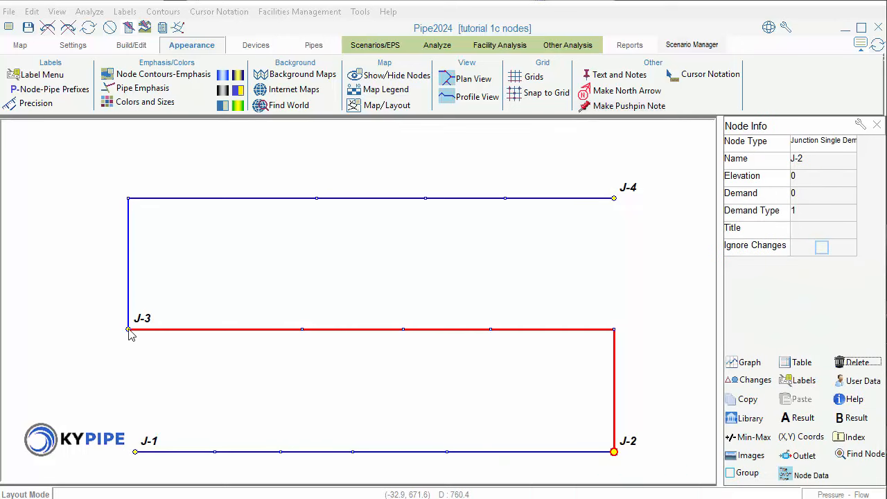
pyautogui.click(128, 330)
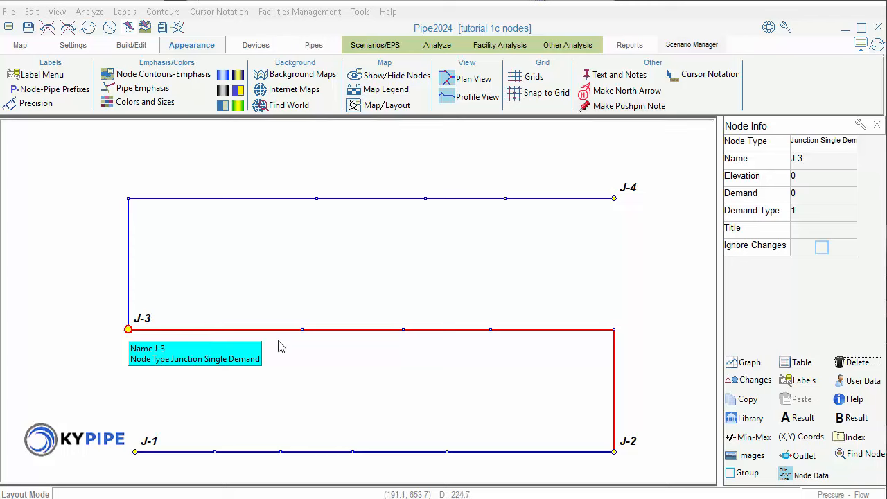
pyautogui.click(302, 330)
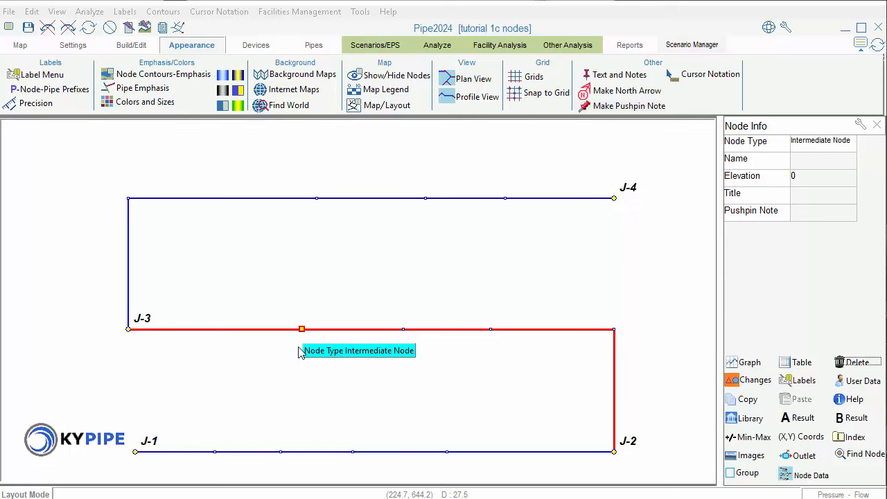
pyautogui.click(389, 199)
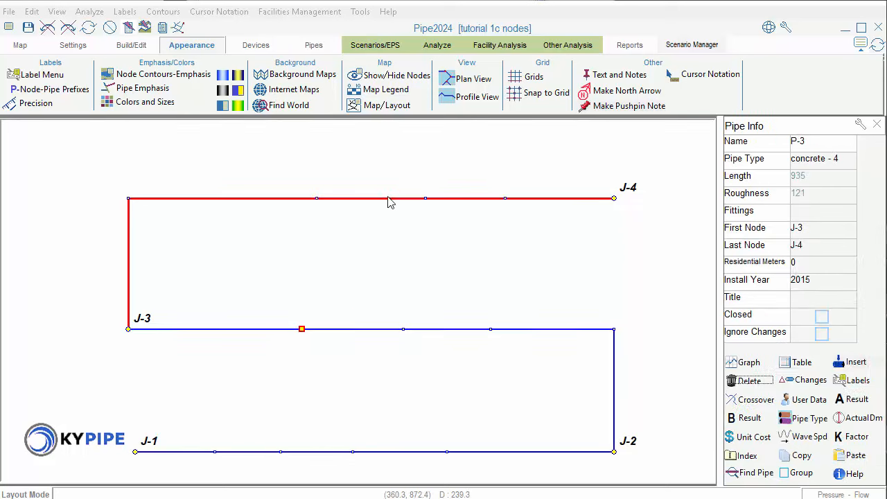
pyautogui.click(343, 332)
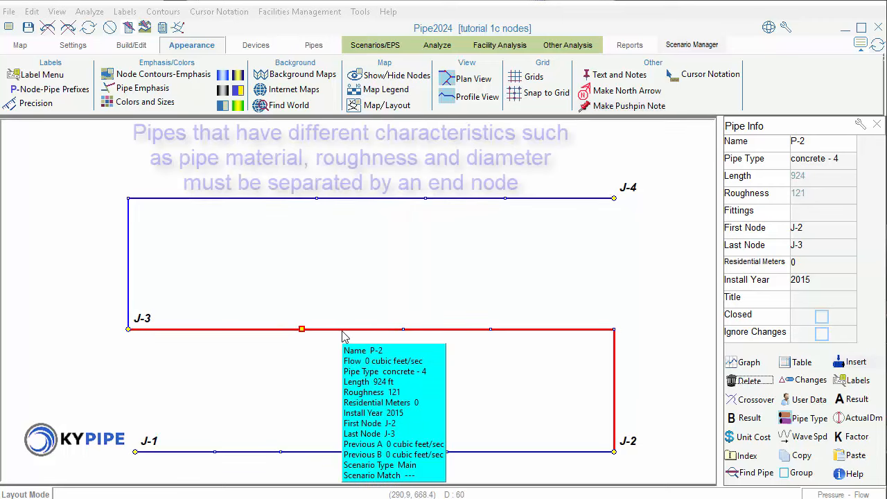
pyautogui.click(320, 451)
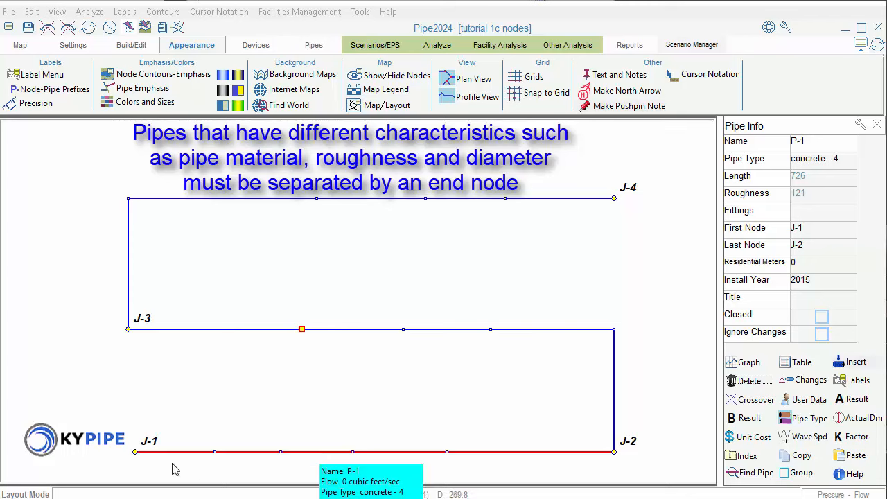
# Step: Examine the end nodes J-1 to J-4 and the intermediate nodes along the pipe between J-3 and J-2
pyautogui.click(134, 453)
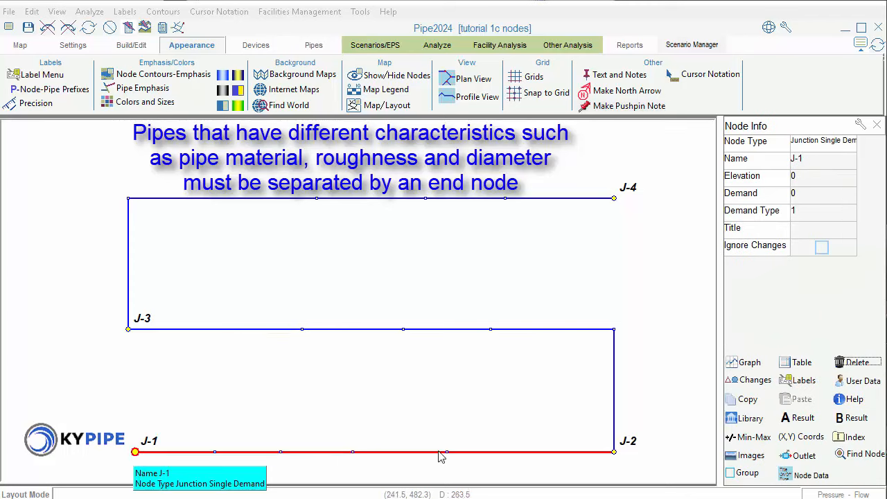
pyautogui.click(613, 451)
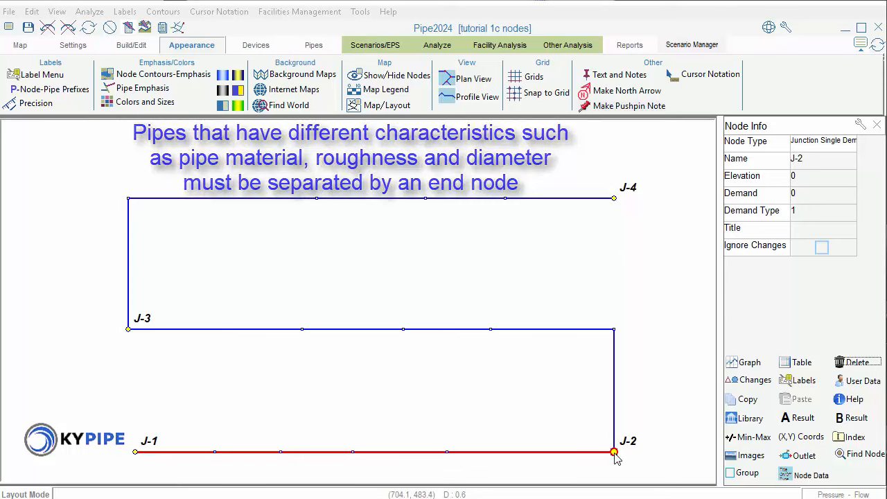
pyautogui.click(128, 329)
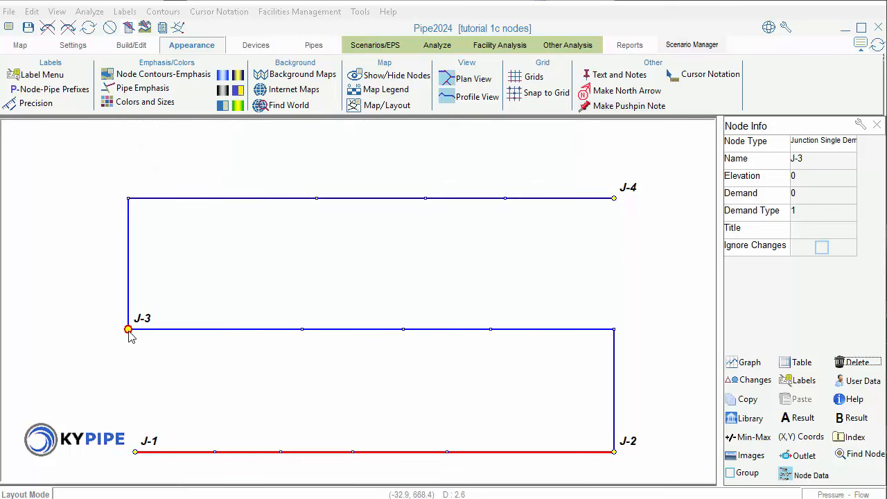
pyautogui.click(614, 199)
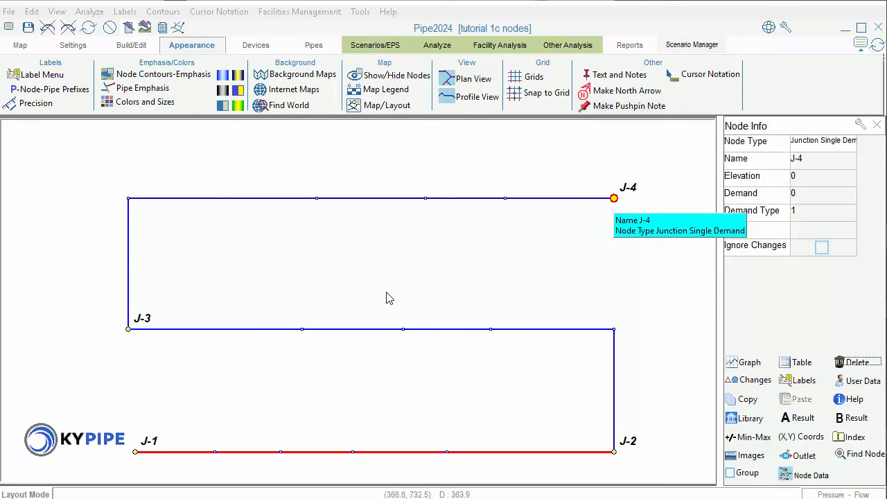
pyautogui.click(302, 331)
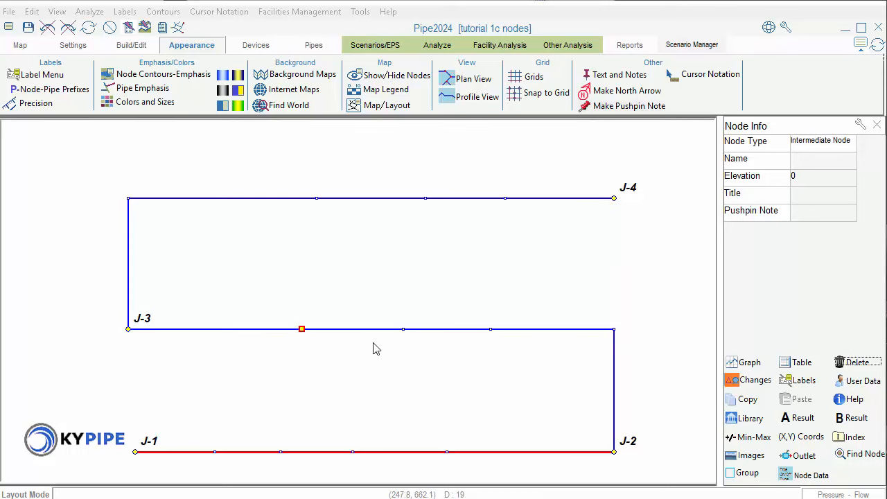
pyautogui.click(403, 330)
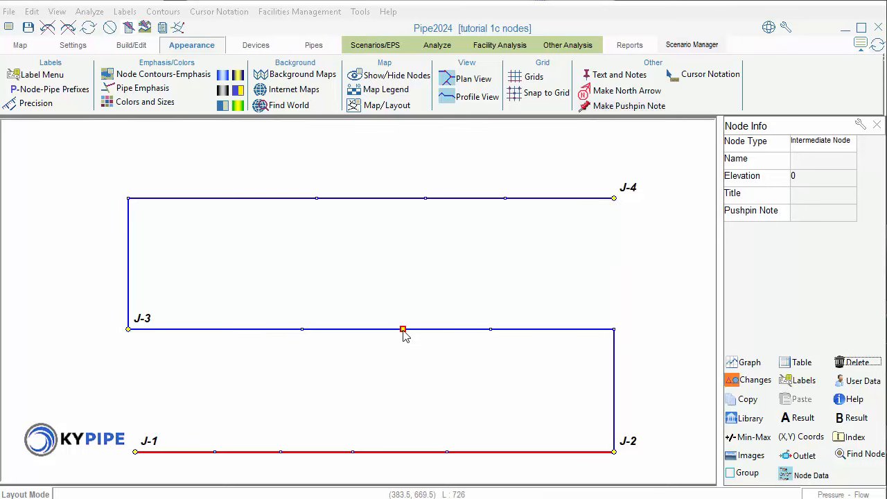
pyautogui.click(490, 330)
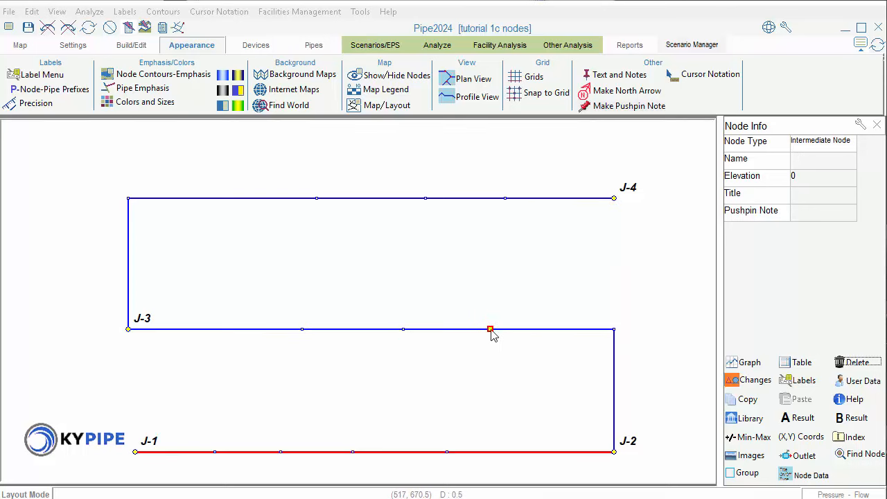
pyautogui.click(614, 330)
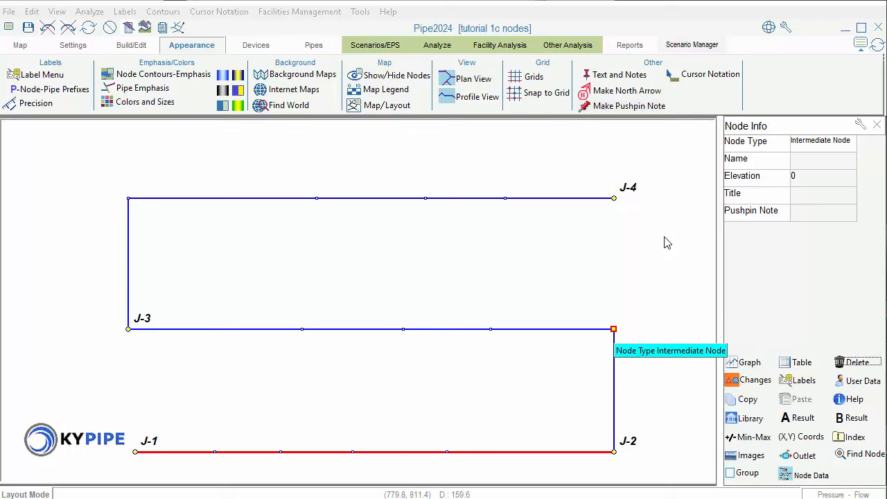
# Step: Delete end node J-4 with its connecting pipe, and delete the intermediate node at about X 516 on the pipe between J-3 and J-2
pyautogui.click(613, 199)
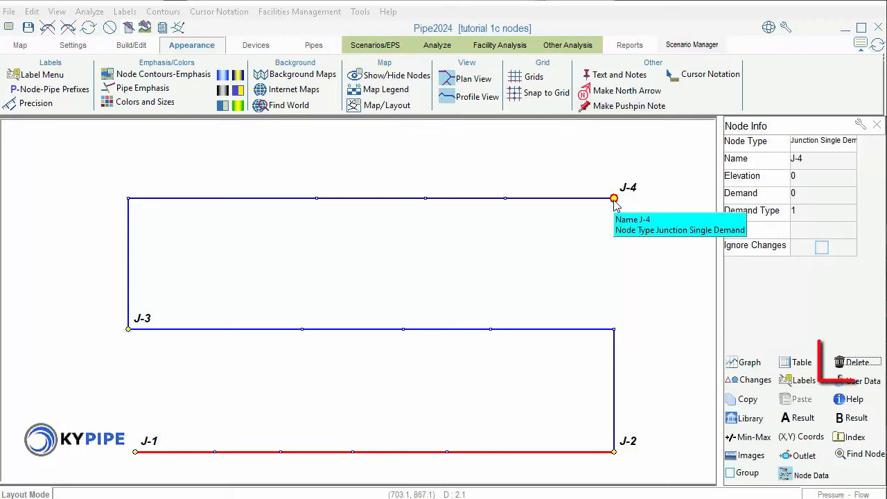
pyautogui.click(844, 370)
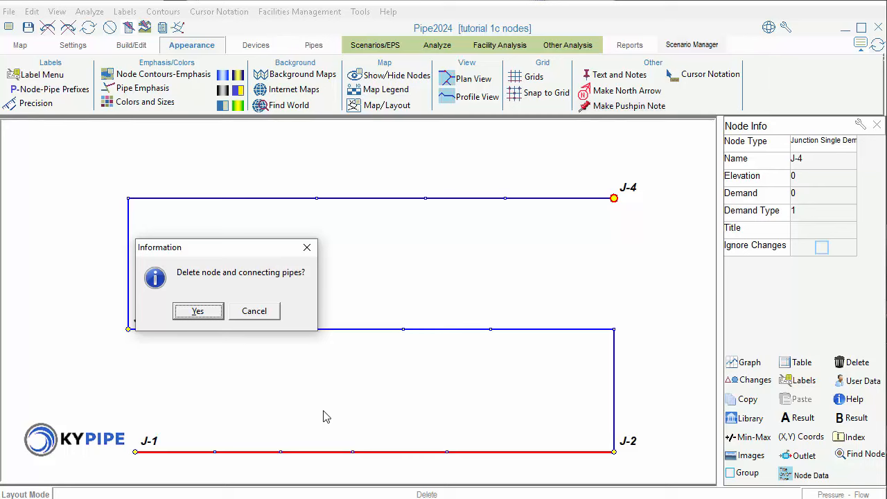
pyautogui.click(198, 311)
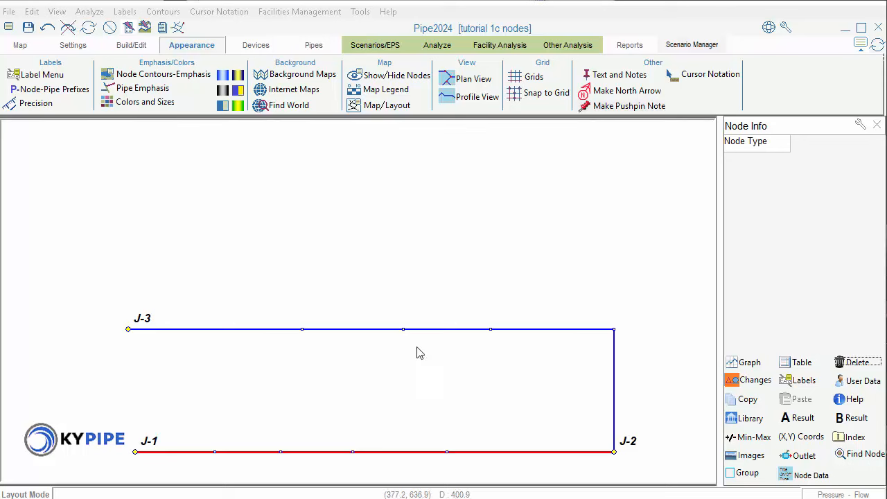
pyautogui.click(490, 330)
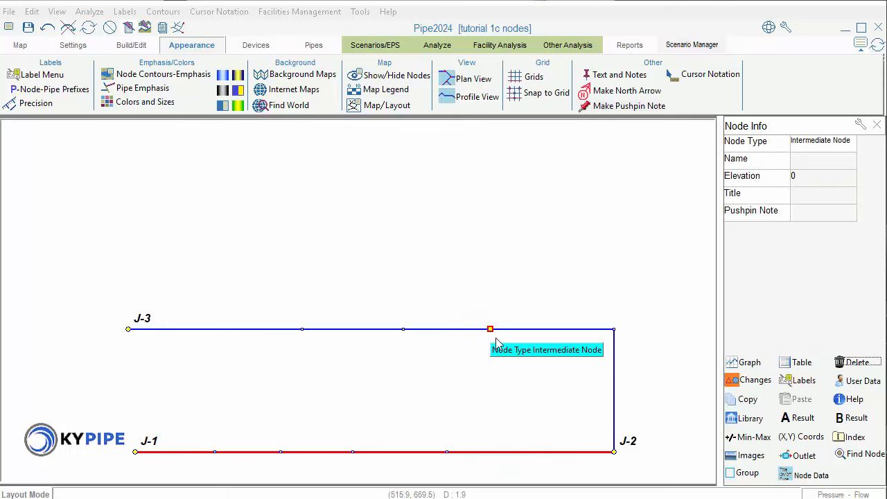
pyautogui.click(841, 363)
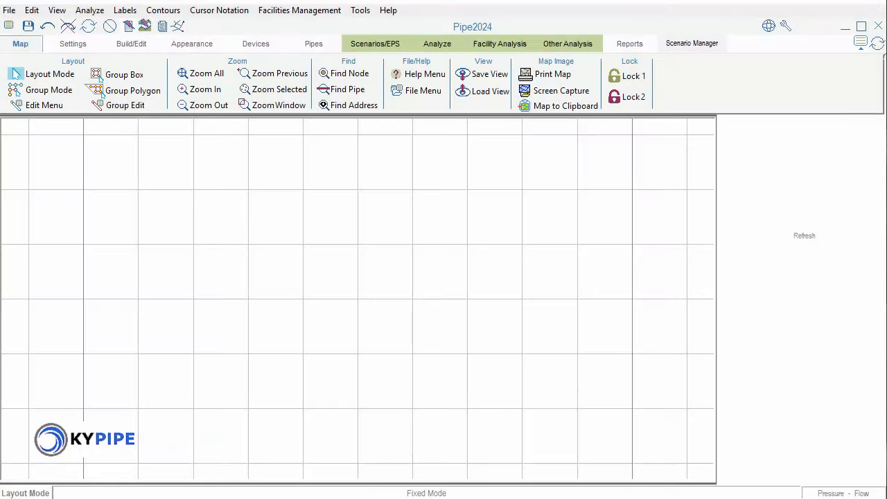
# Step: Draw a pipe at Y 500 from X 0 to X 600 with nodes every 200, plus a vertical branch from X 200 up to Y 700
pyautogui.click(84, 301)
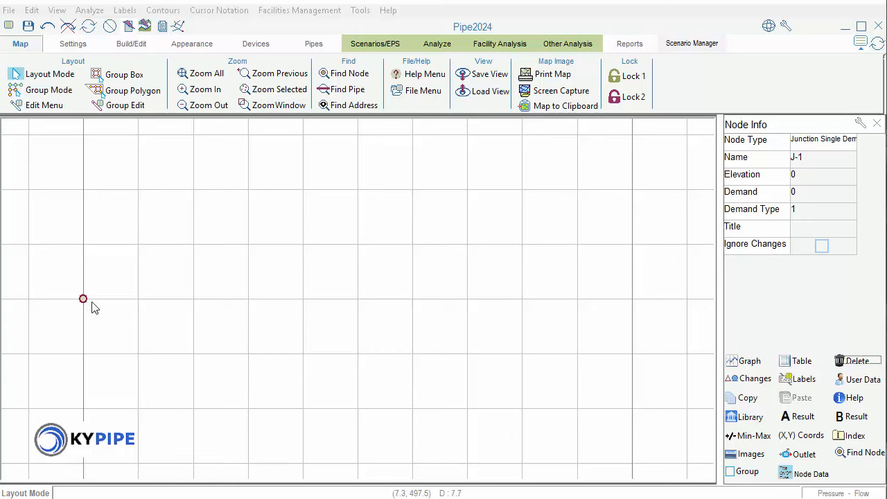
pyautogui.click(193, 298)
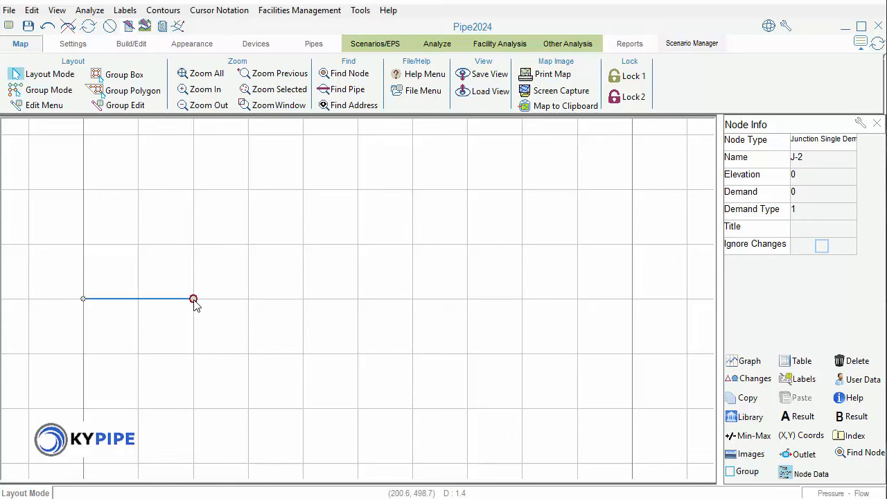
pyautogui.click(303, 299)
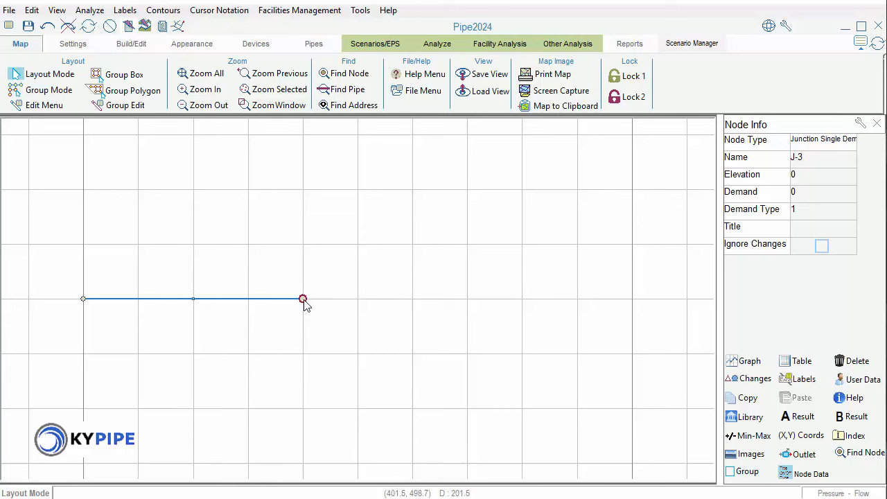
pyautogui.click(412, 299)
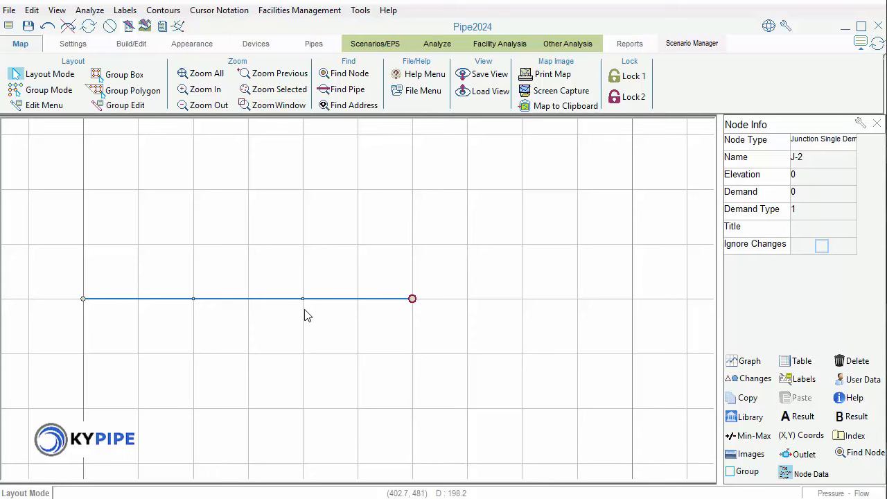
pyautogui.click(194, 300)
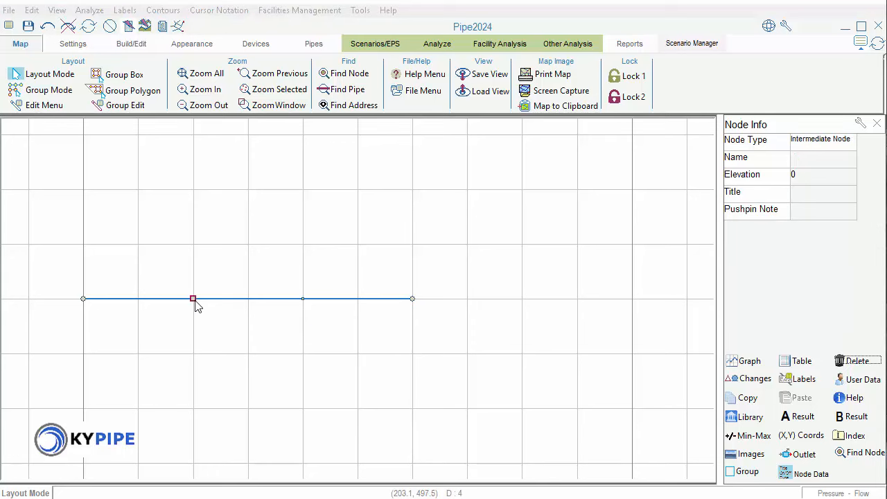
pyautogui.click(194, 190)
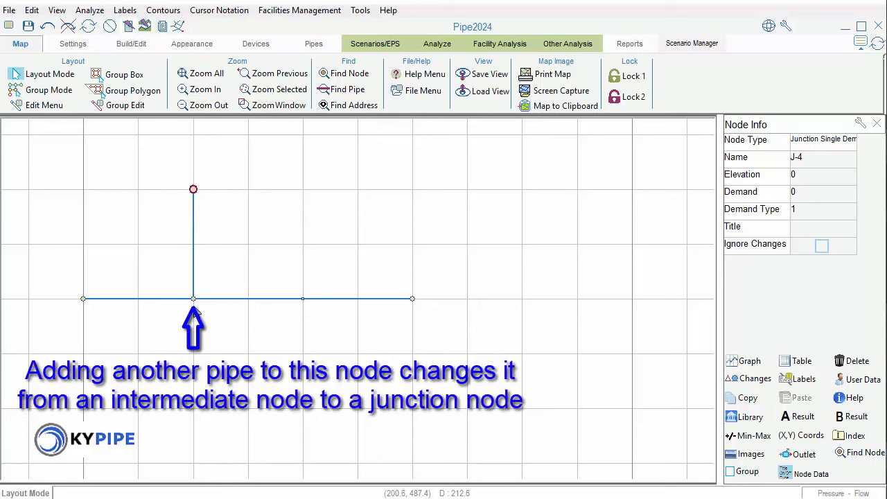
# Step: Move the intermediate node at X 400, Y 500 up to Y 700 and set its elevation to 230
pyautogui.click(304, 300)
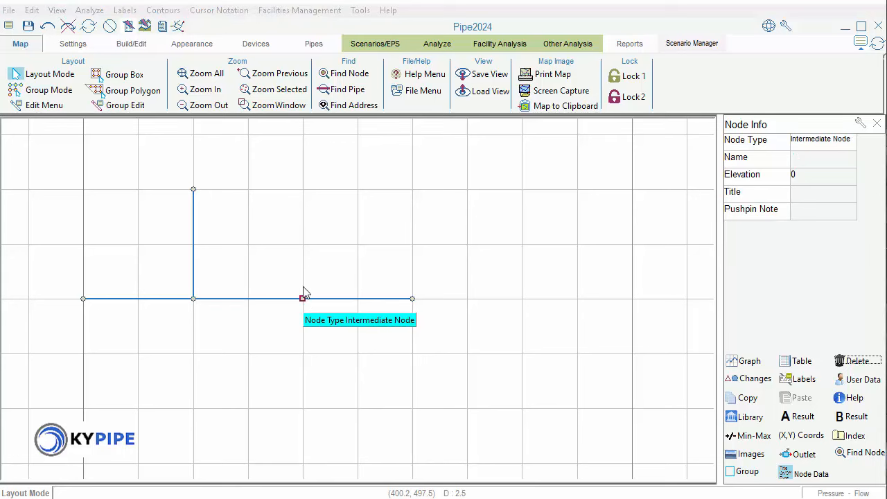
pyautogui.moveTo(303, 299); pyautogui.dragTo(305, 195)
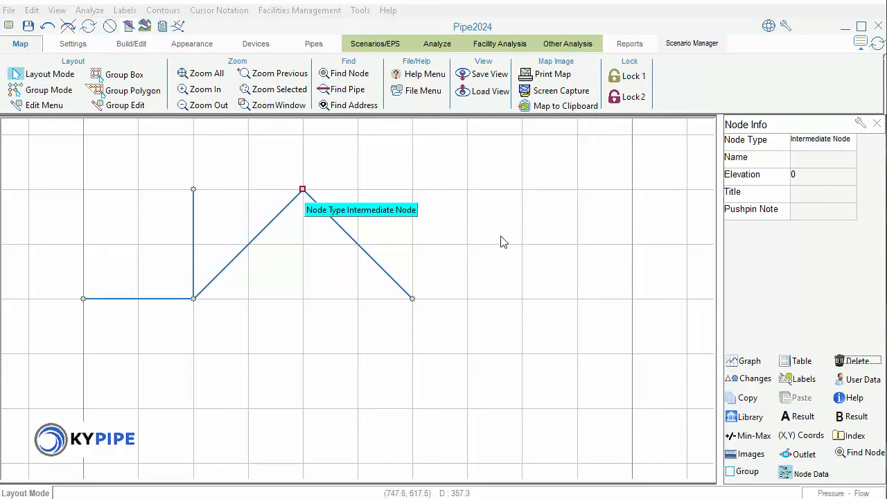
pyautogui.click(822, 182)
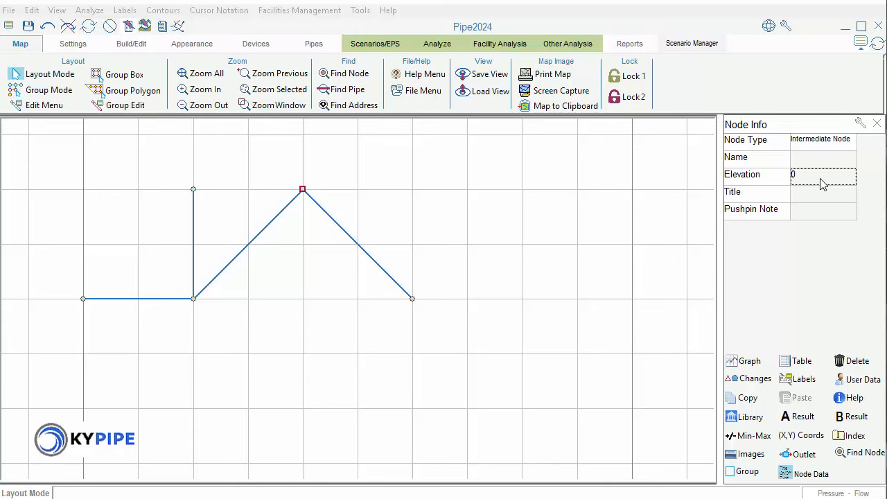
pyautogui.write('230')
pyautogui.press('Return')
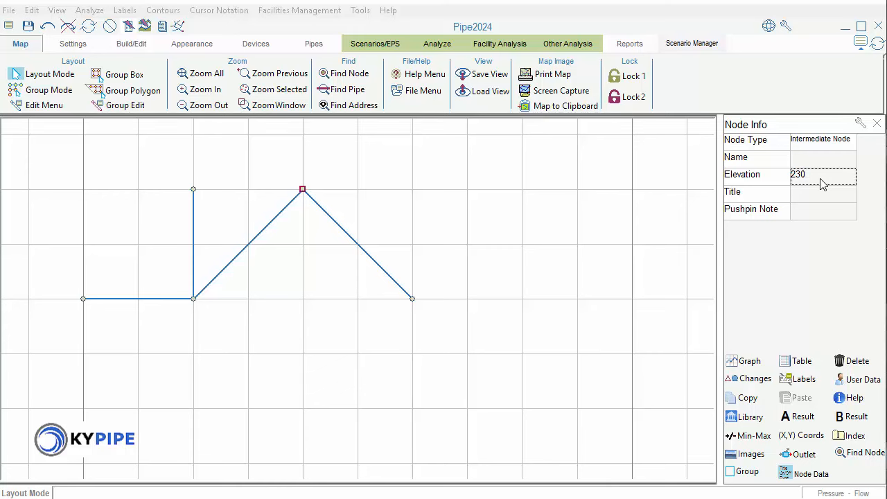
# Step: View the fittings table of the bent pipe P-2, leave it without changes, and clear the selection
pyautogui.click(362, 253)
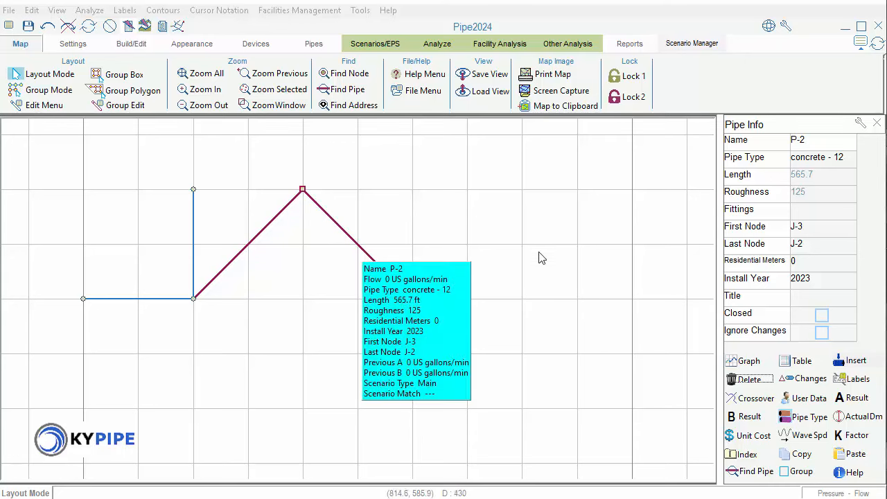
pyautogui.click(821, 216)
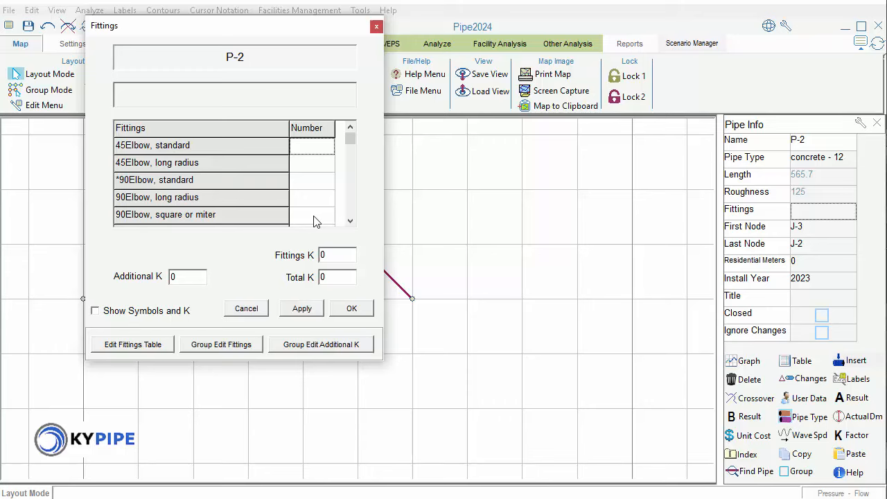
pyautogui.click(256, 310)
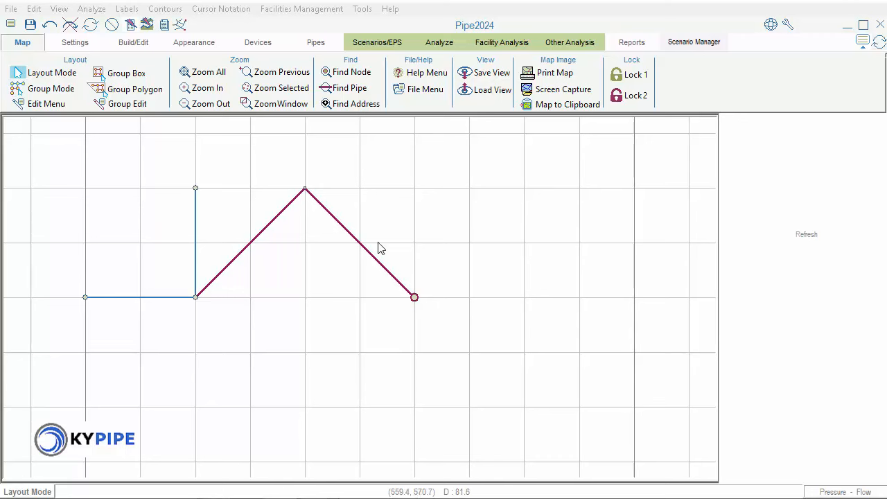
pyautogui.click(111, 25)
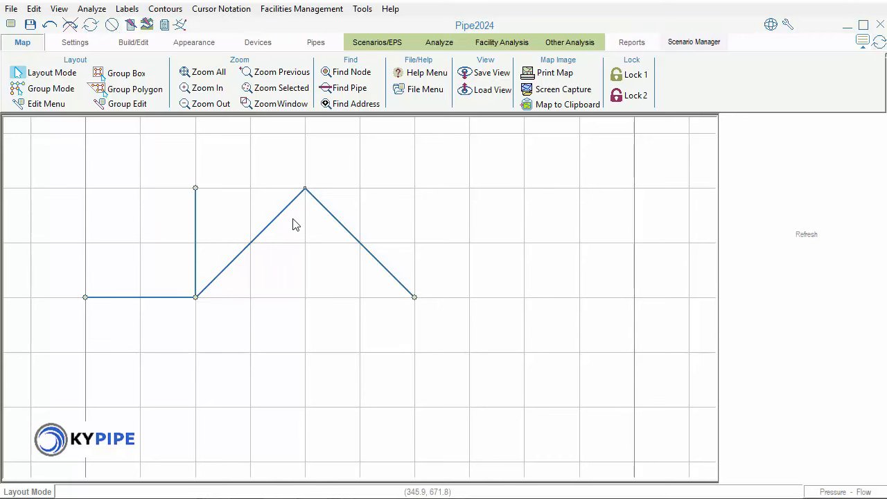
# Step: Draw a pipe from the junction at X 600, Y 500 through X 800 to X 1000, then down to Y 300
pyautogui.click(415, 298)
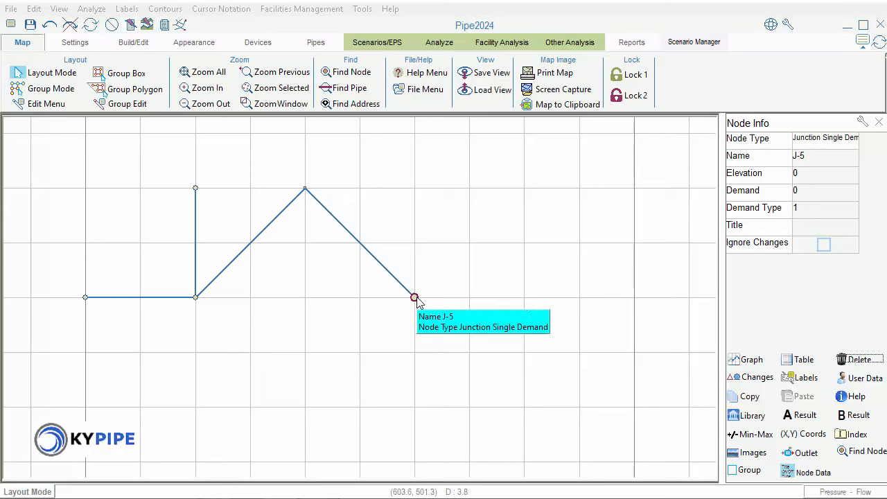
pyautogui.click(523, 297)
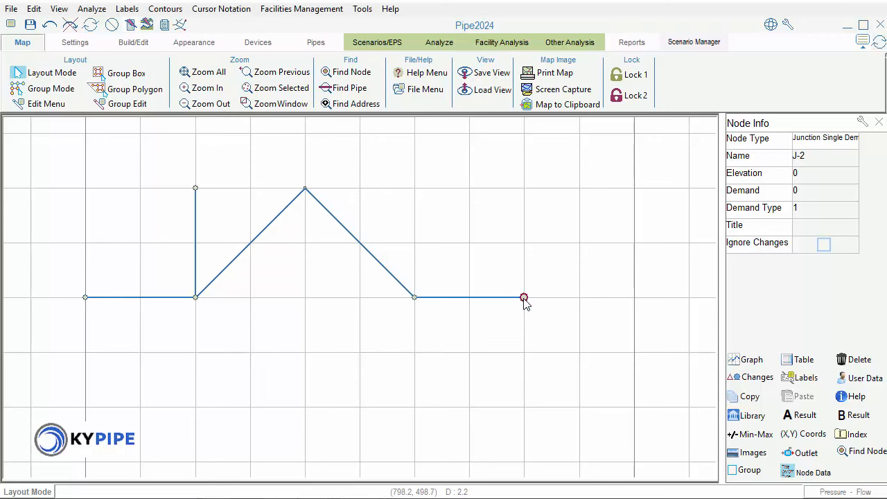
pyautogui.click(634, 297)
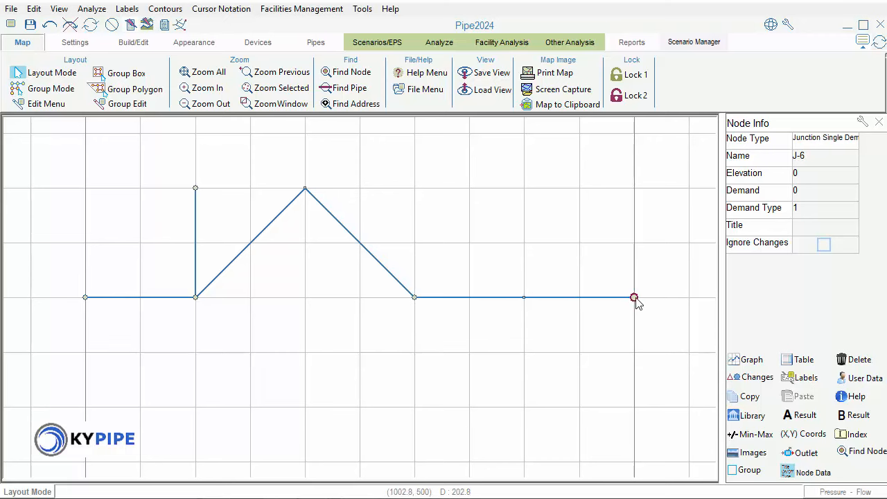
pyautogui.click(634, 407)
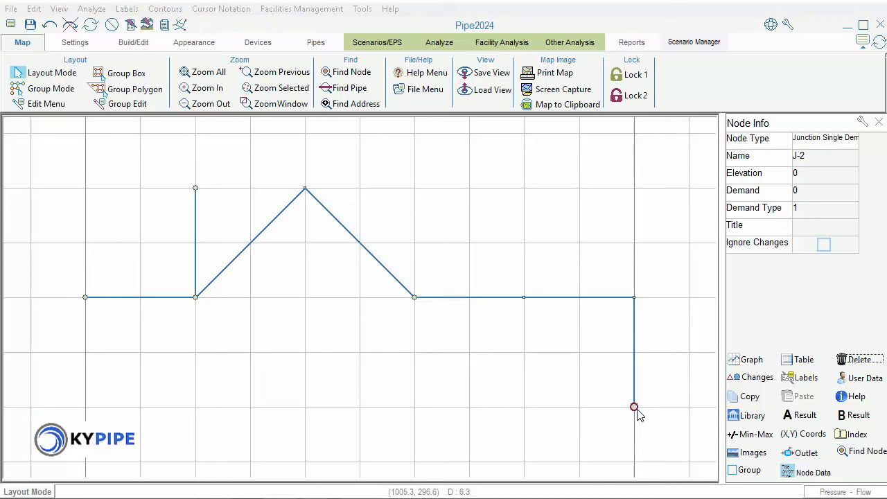
# Step: Continue the pipe run along Y 300 from X 1000 to X 200, with an intermediate node at X 800 and junctions at X 600 and X 400
pyautogui.click(523, 407)
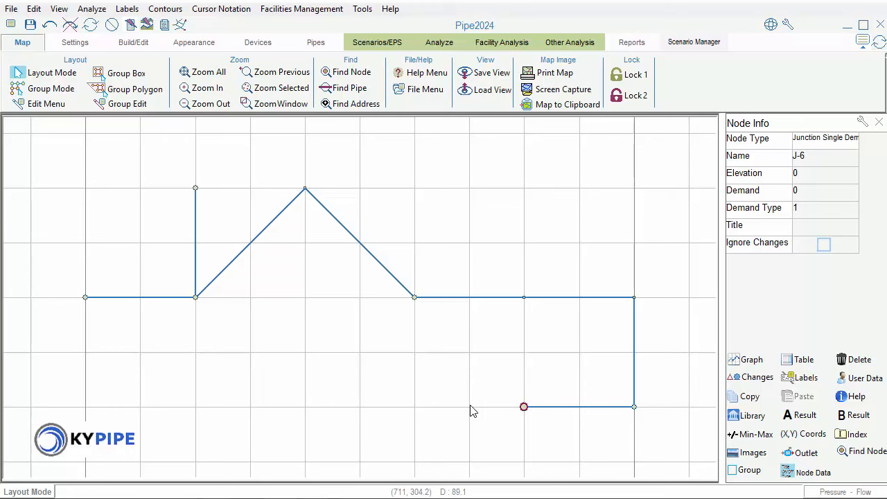
pyautogui.rightClick(414, 408)
pyautogui.rightClick(414, 408)
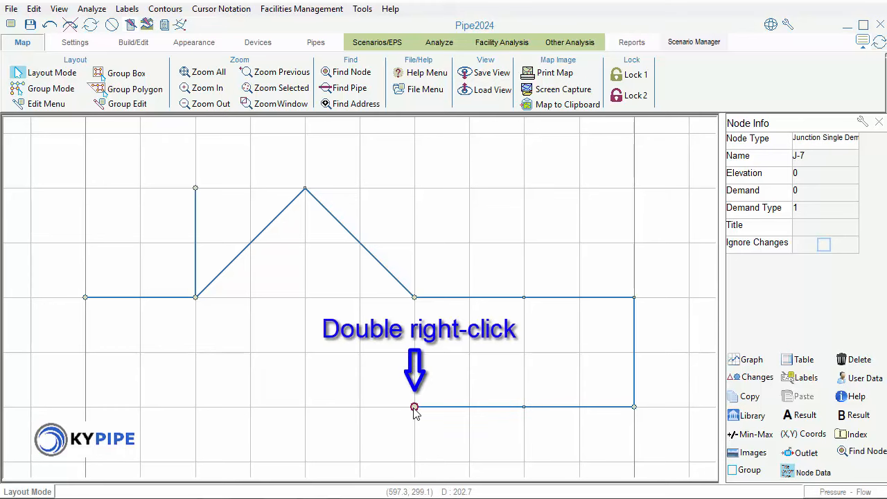
pyautogui.rightClick(305, 408)
pyautogui.rightClick(305, 407)
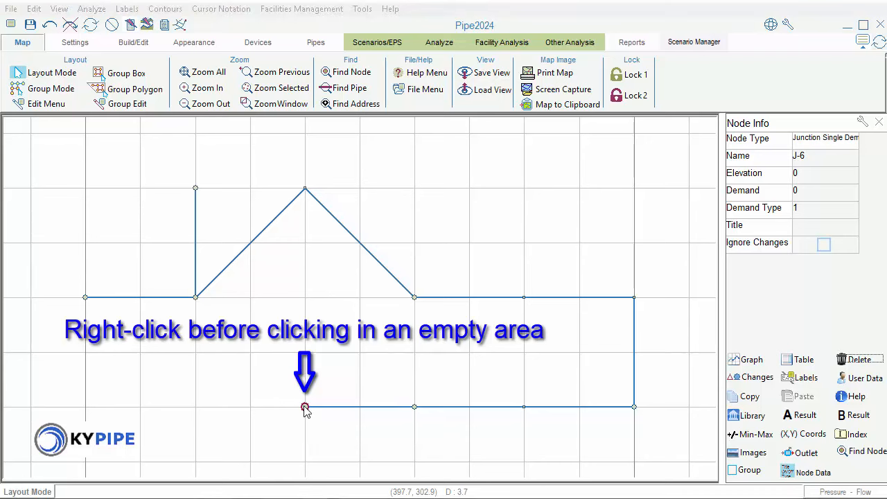
pyautogui.click(196, 407)
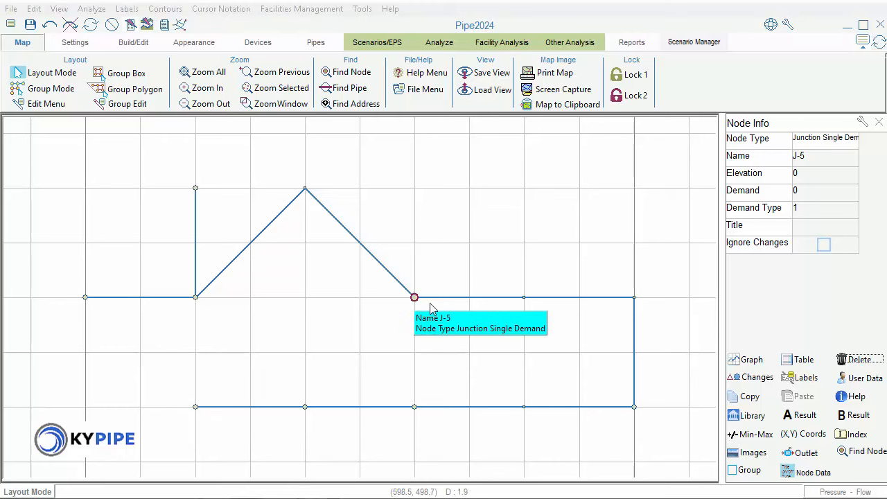
# Step: Open the node type choices for the junction at X 600, Y 500
pyautogui.click(836, 142)
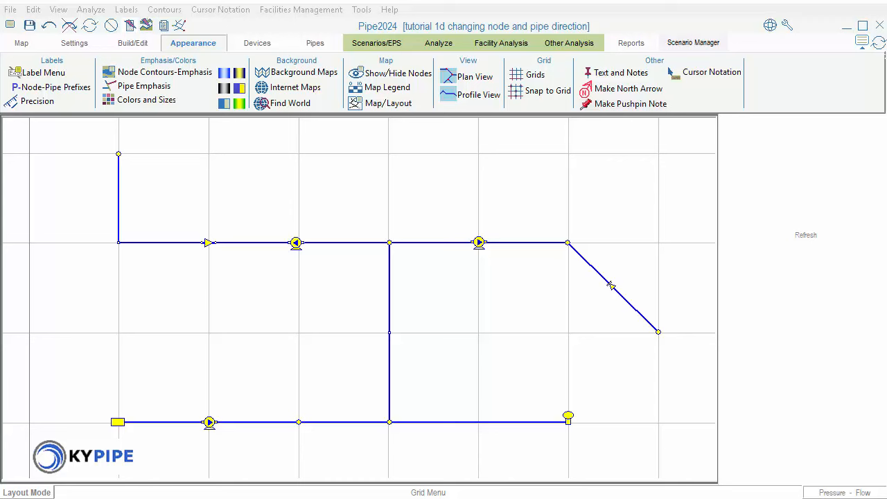
# Step: Select the pipe just before the T-junction on the reservoir line and inspect the names of its two end nodes
pyautogui.click(339, 421)
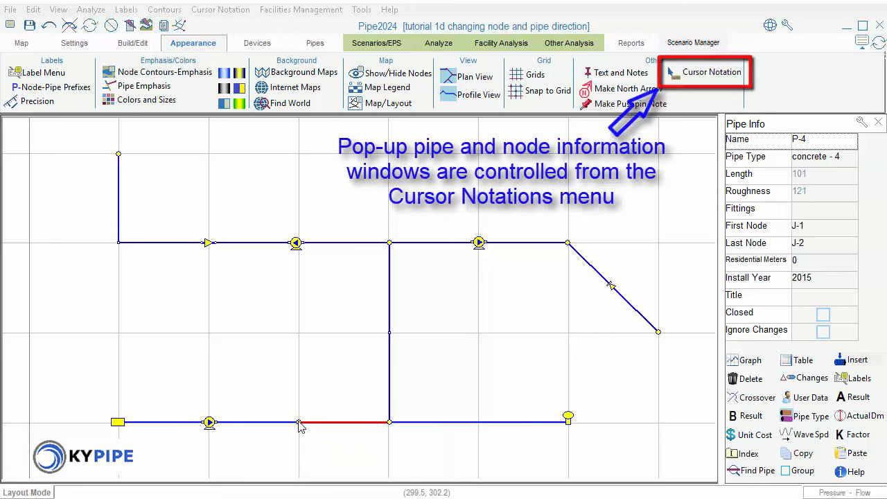
pyautogui.moveTo(299, 423)
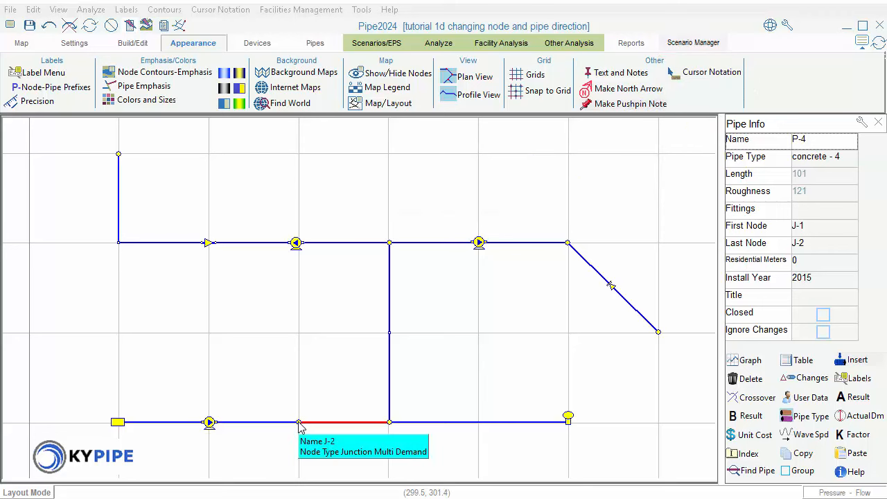
pyautogui.moveTo(389, 422)
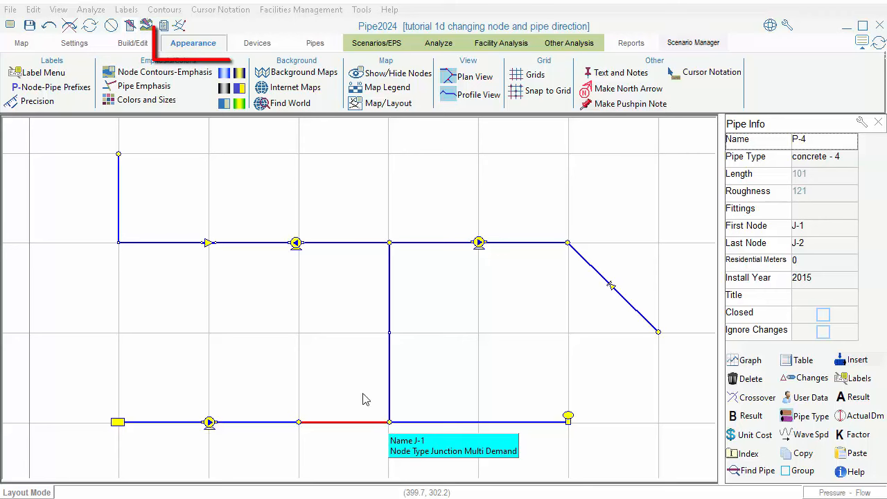
# Step: Turn on node labels showing the Name of every node on the map
pyautogui.click(45, 74)
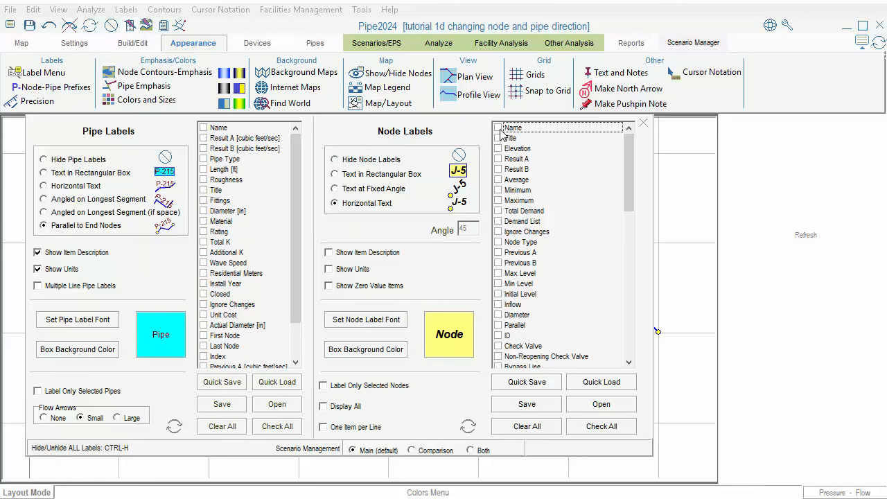
pyautogui.click(498, 128)
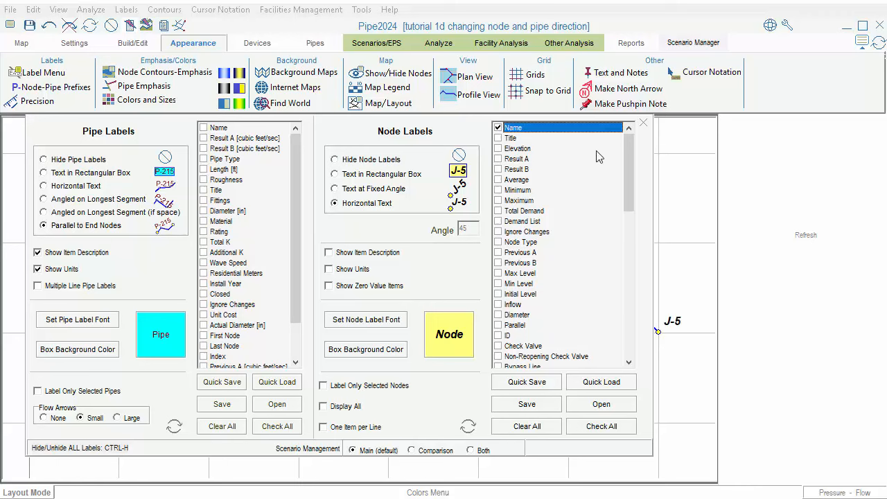
pyautogui.click(643, 126)
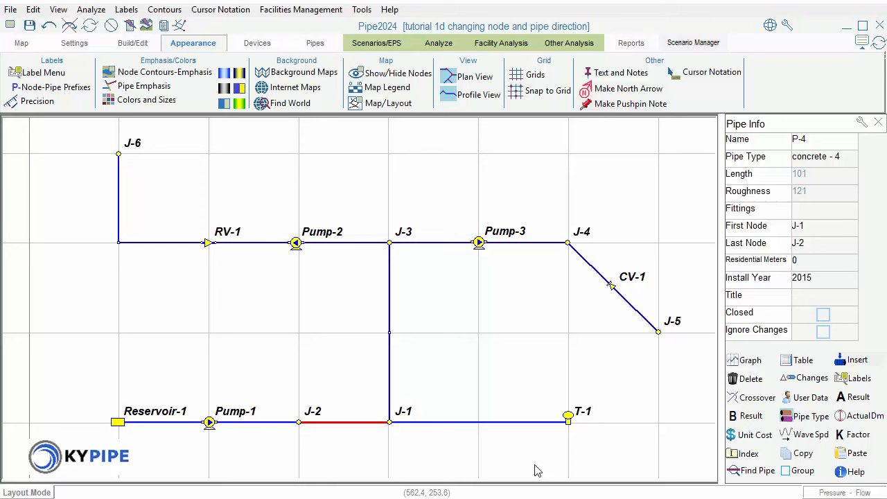
# Step: Reverse the first and last nodes of pipe P-4 so that it runs from J-2 to J-1
pyautogui.click(833, 233)
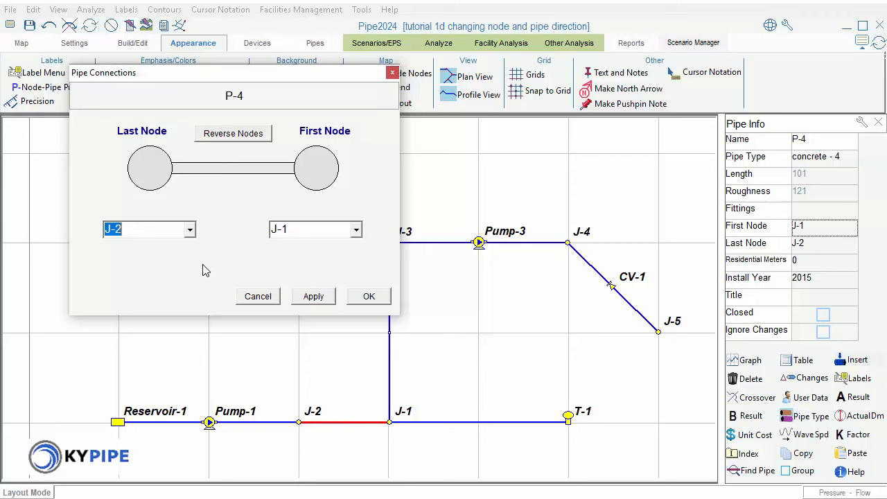
pyautogui.click(234, 134)
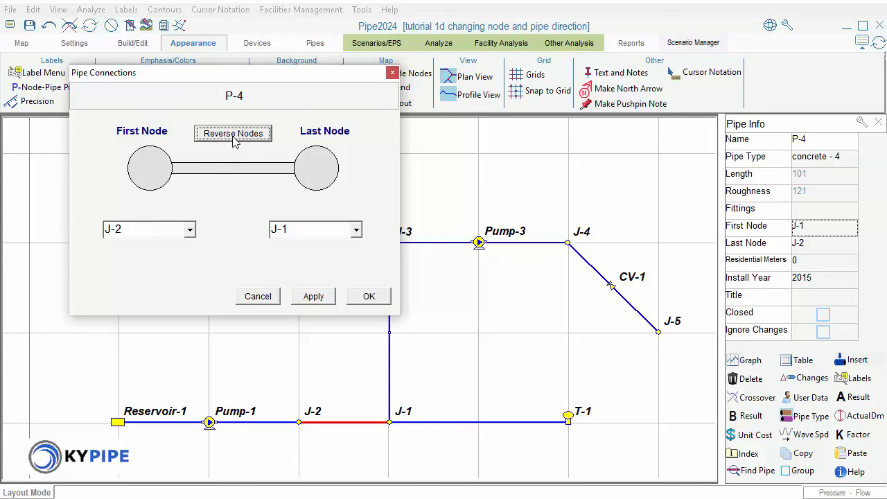
pyautogui.click(369, 296)
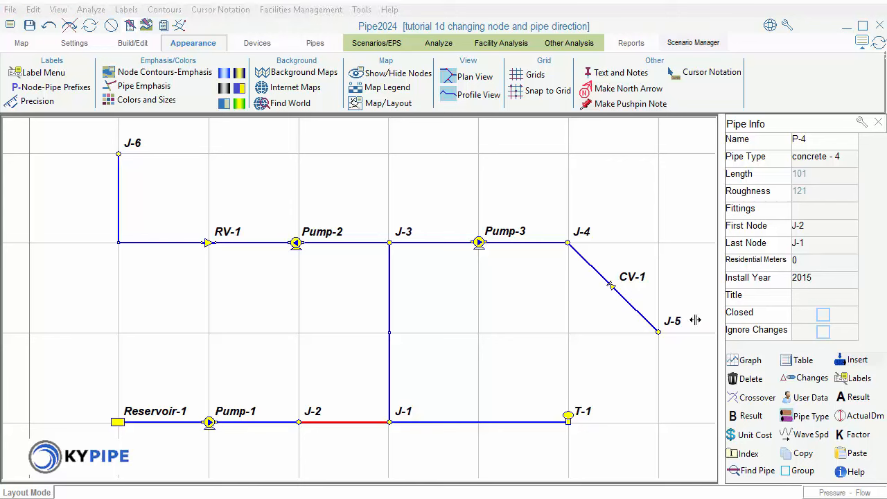
# Step: Examine the node type choices for junction J-4 and the direction setting of Pump-3
pyautogui.click(568, 245)
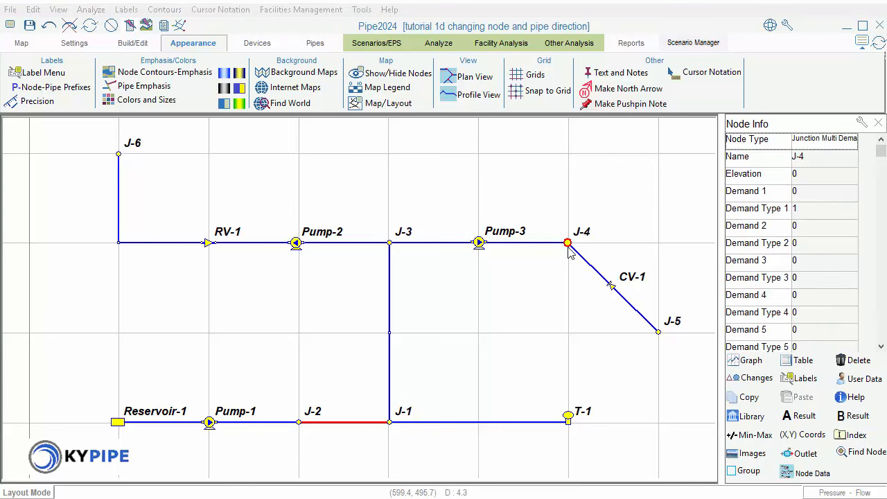
pyautogui.click(824, 139)
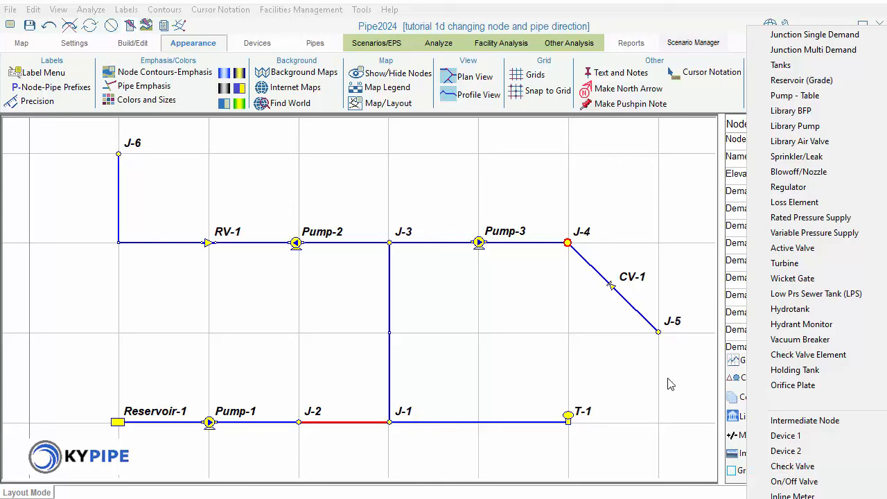
pyautogui.click(479, 243)
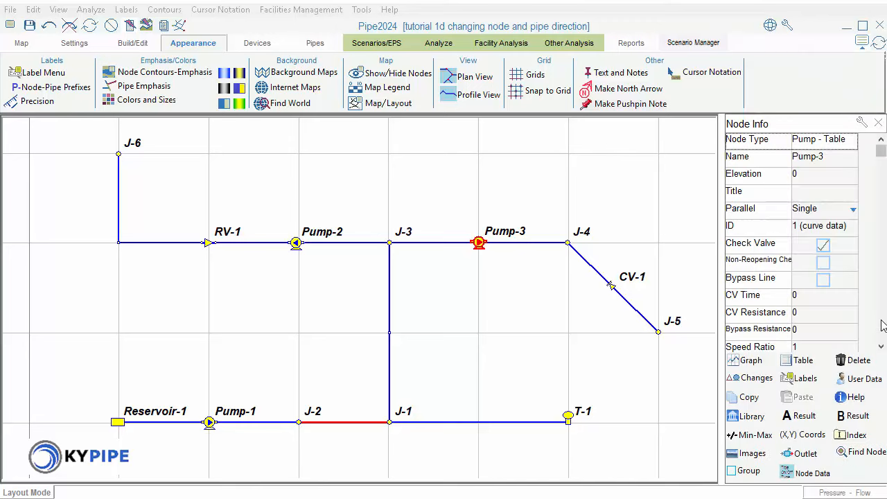
pyautogui.click(882, 326)
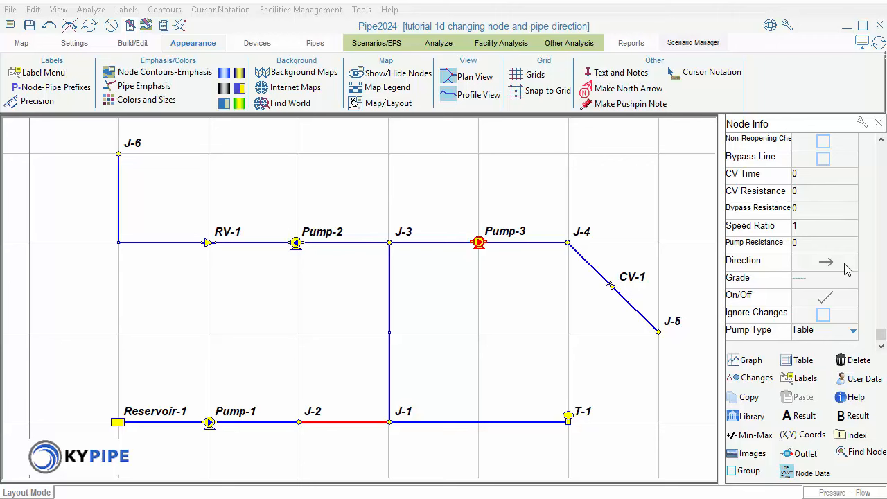
# Step: Reverse the first and last nodes of pipe P-7 so that check valve CV-1 points from J-4 to J-5
pyautogui.click(612, 289)
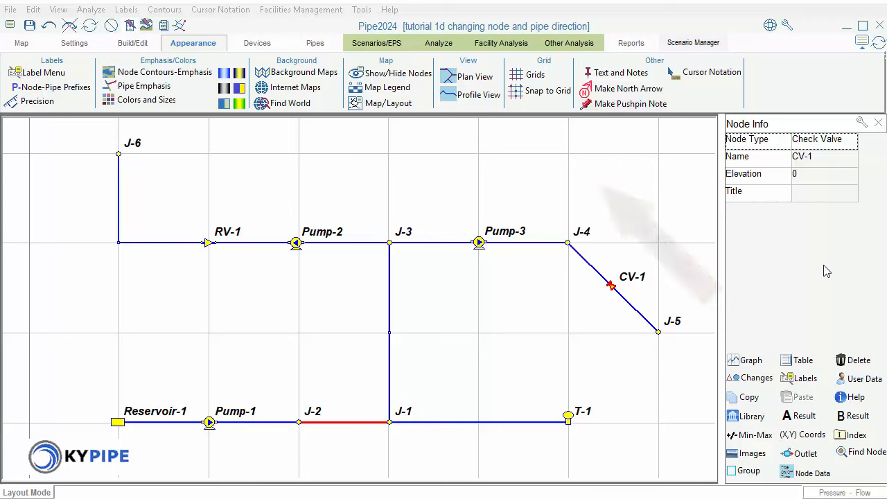
pyautogui.moveTo(638, 316)
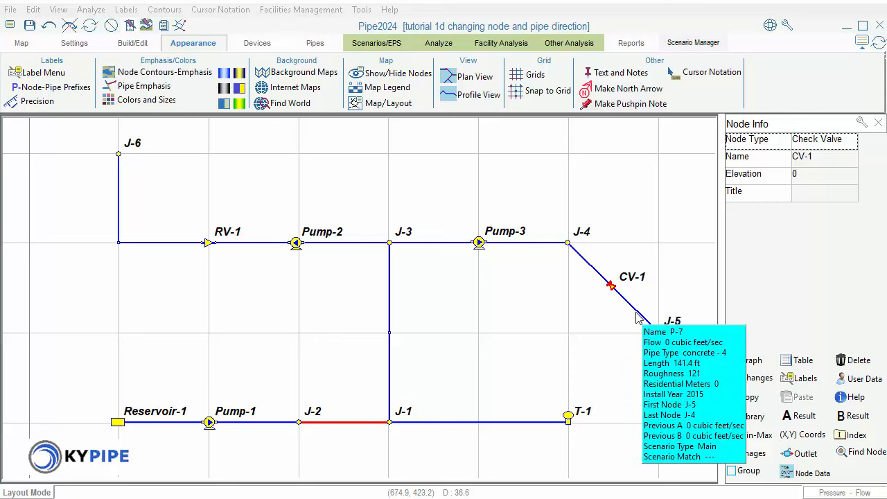
pyautogui.click(637, 316)
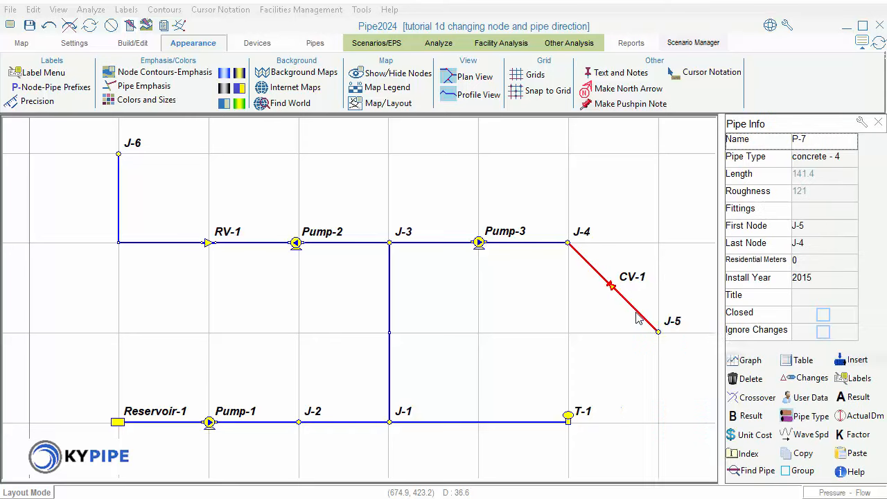
pyautogui.click(834, 248)
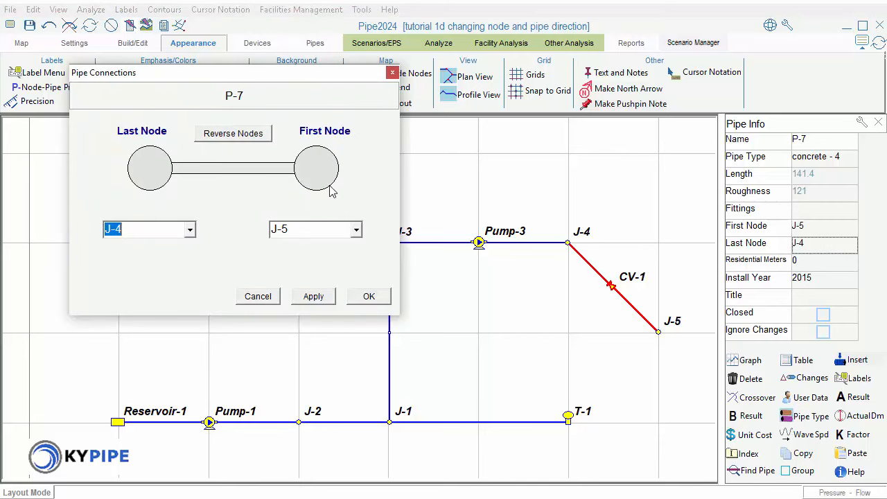
pyautogui.click(222, 139)
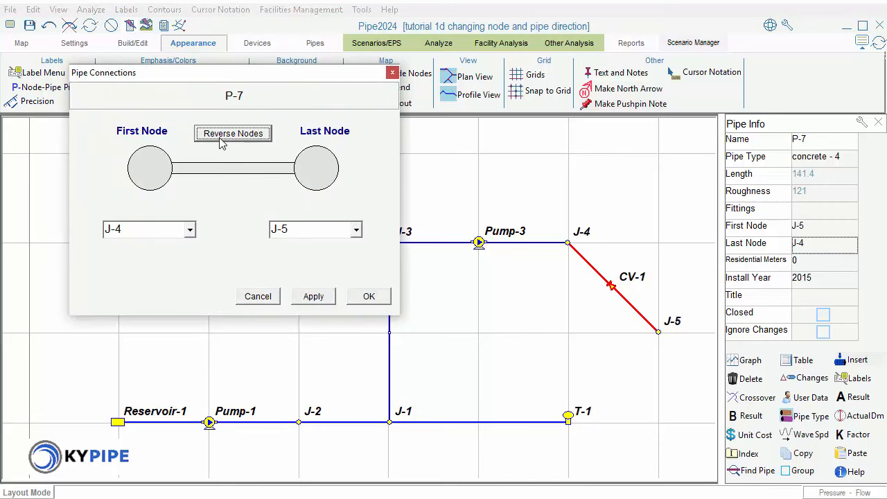
pyautogui.click(367, 297)
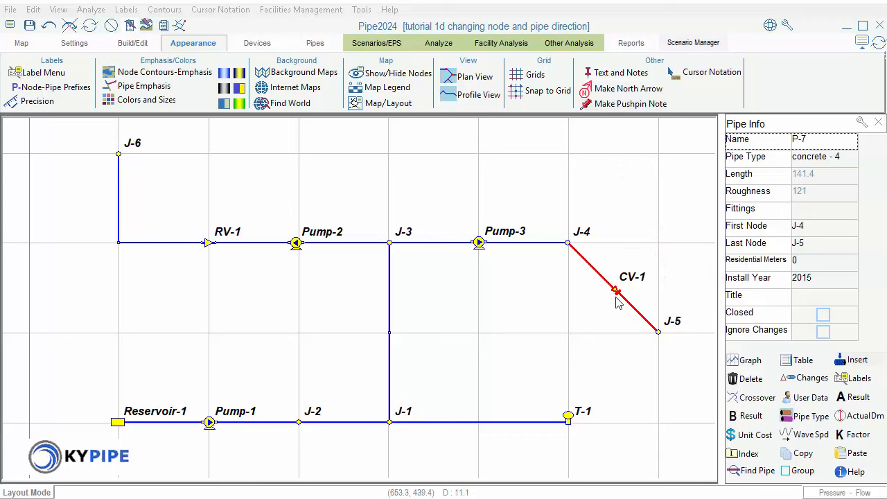
# Step: Flip the direction of regulator RV-1 so that it points away from Pump-2
pyautogui.click(209, 245)
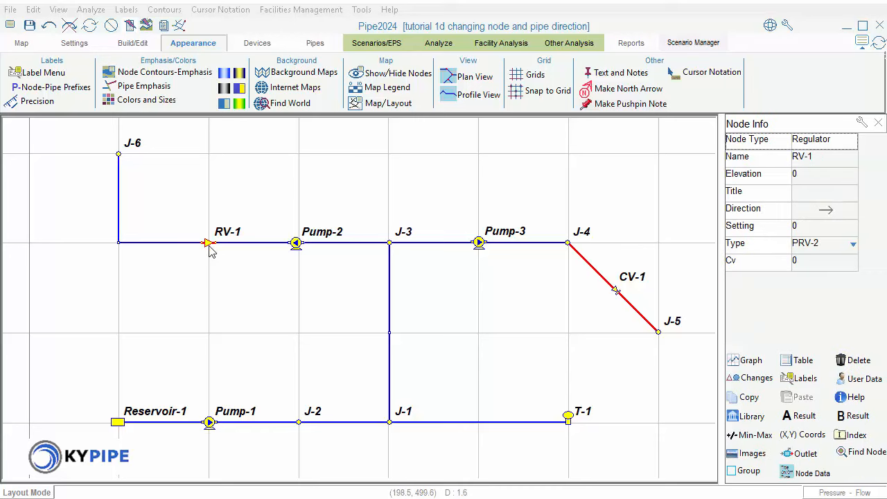
pyautogui.click(829, 215)
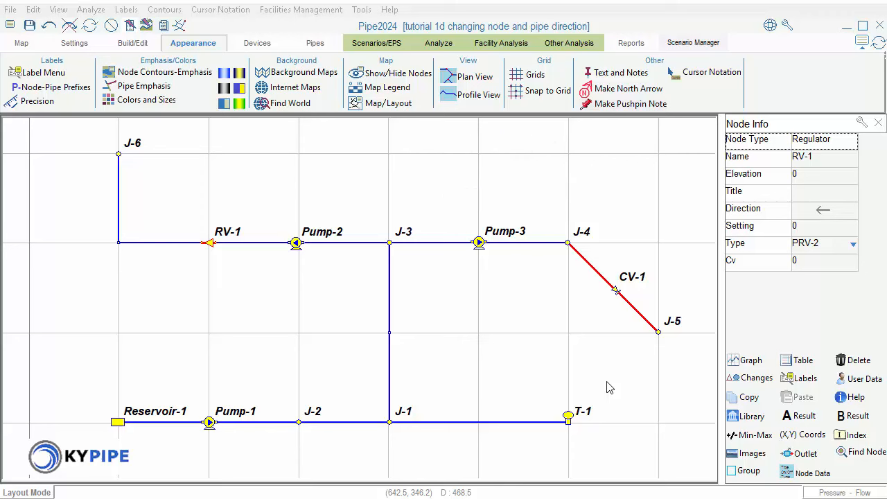
# Step: Move Pump-3 well above the line between J-3 and J-4, and switch pipe P-2's first-node connection to the pump's opposite side
pyautogui.click(478, 243)
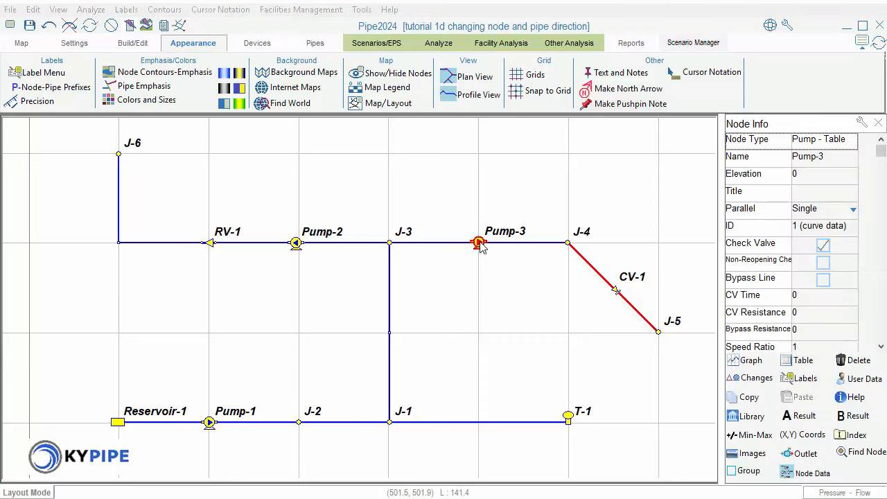
pyautogui.moveTo(480, 244); pyautogui.dragTo(529, 142)
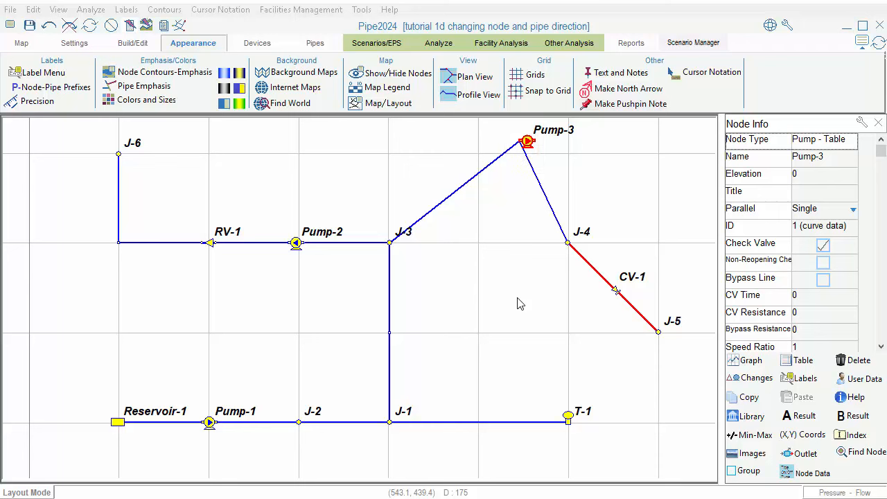
pyautogui.click(541, 192)
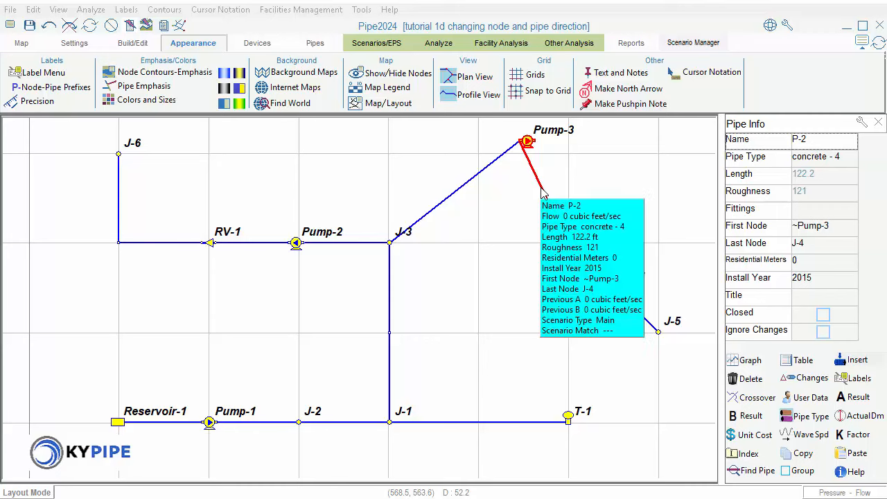
pyautogui.click(836, 231)
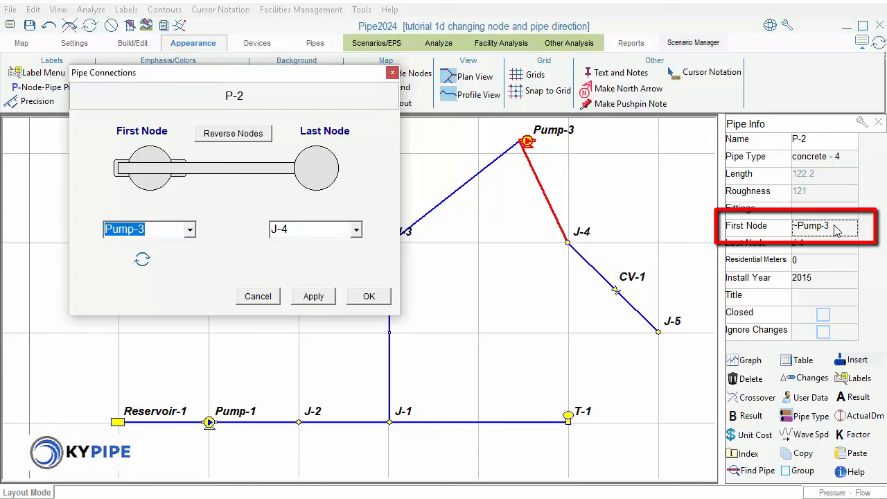
pyautogui.click(142, 263)
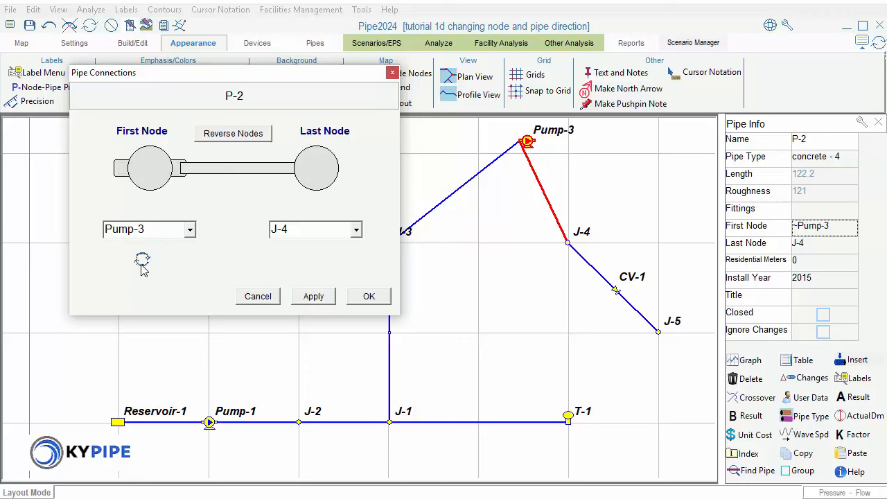
pyautogui.click(369, 297)
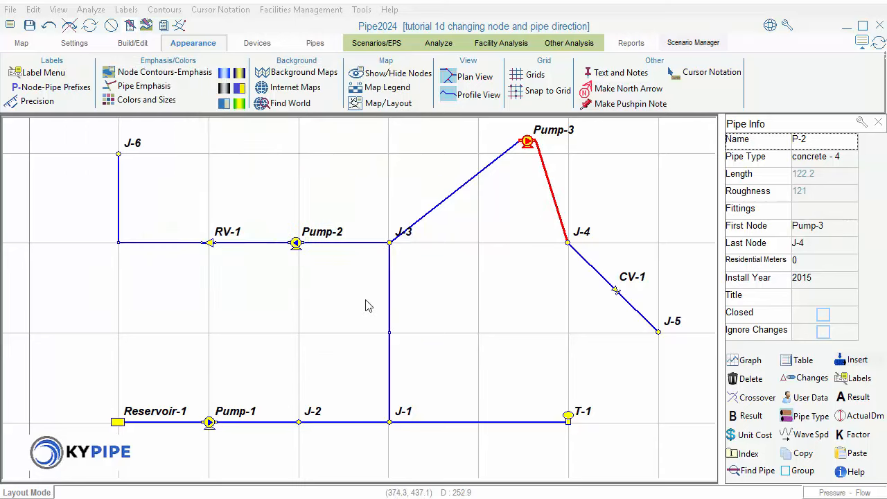
pyautogui.moveTo(544, 180)
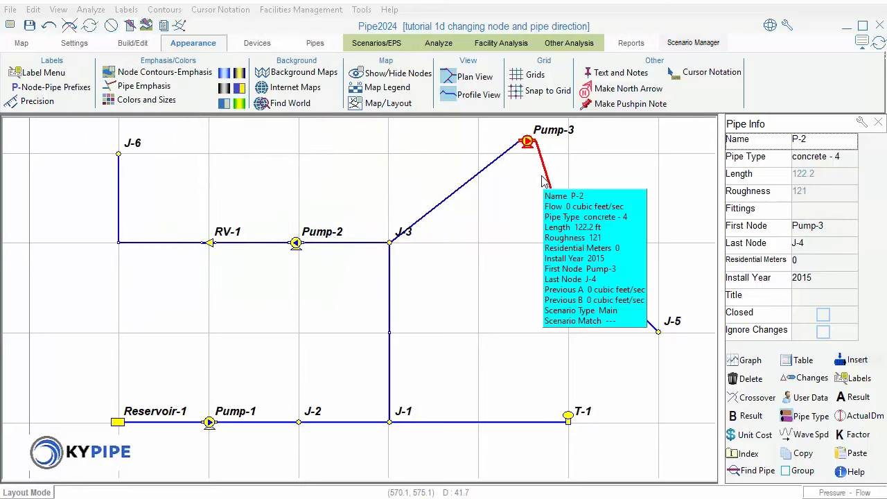